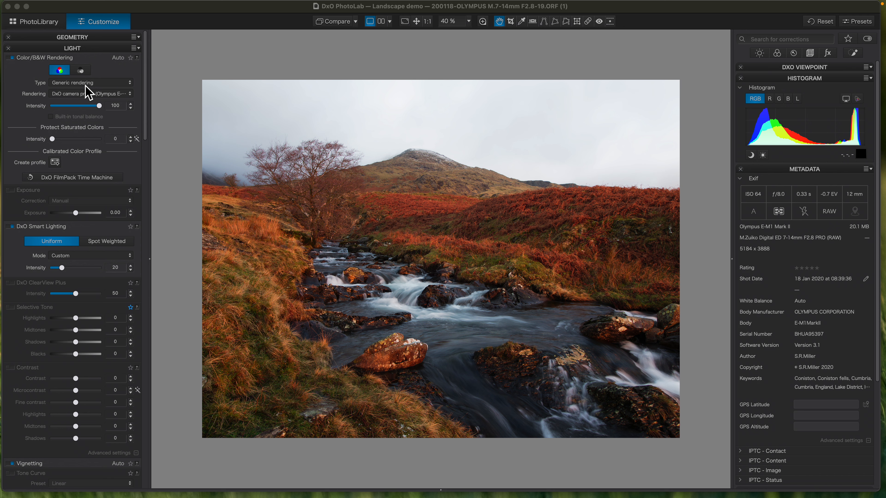
Step: Set the photo's color rendering type to Color Negative Film and open the list of available film renderings
{"action": "left_click", "coordinate": [87, 85]}
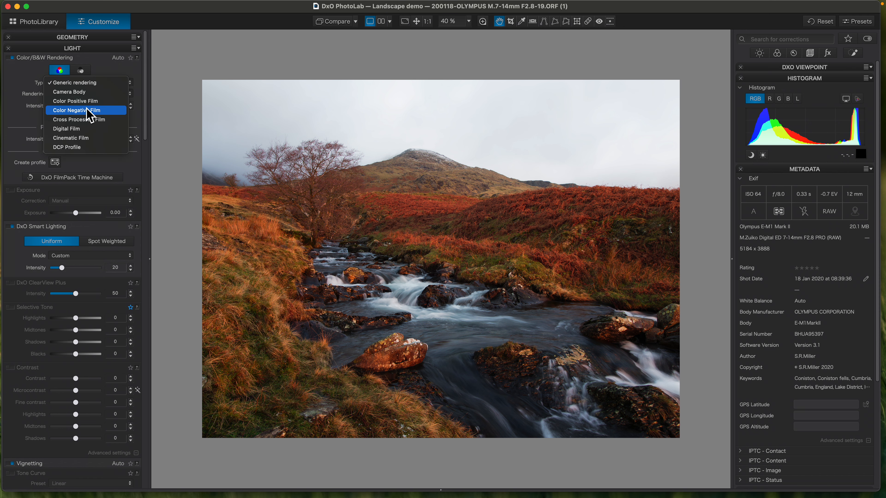
{"action": "left_click", "coordinate": [83, 110]}
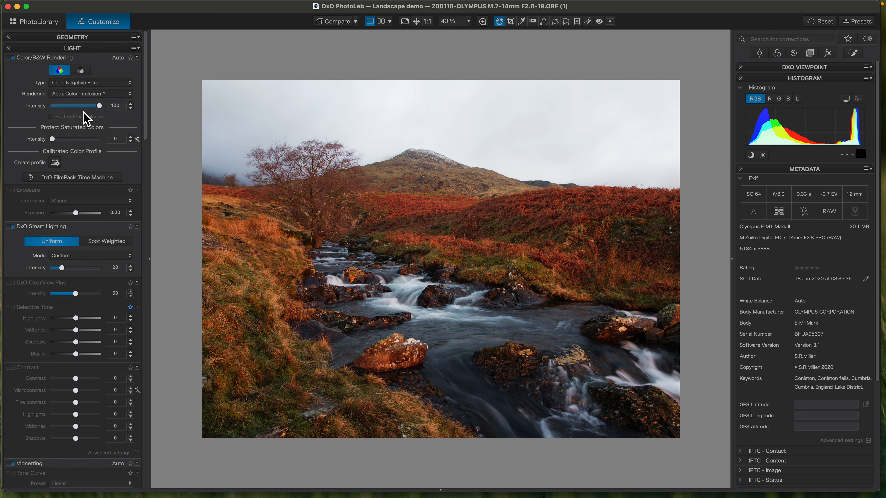
{"action": "left_click", "coordinate": [80, 96]}
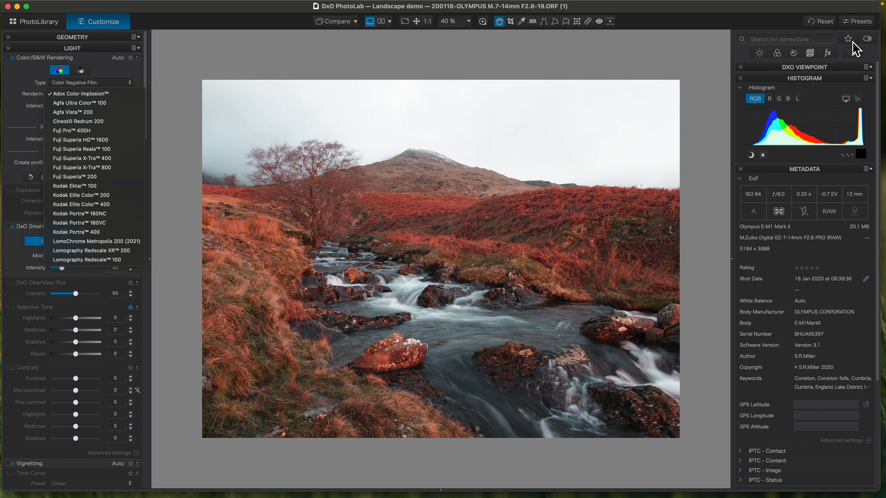
Step: Browse the film-look thumbnails in the presets collection and close it without applying any
{"action": "left_click", "coordinate": [852, 25]}
{"action": "left_click", "coordinate": [853, 24]}
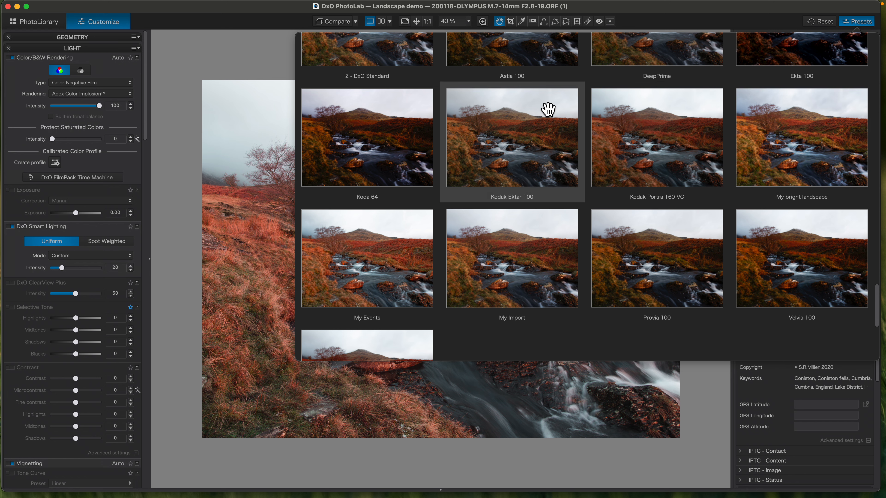
{"action": "left_click_drag", "start_coordinate": [878, 307], "coordinate": [883, 190]}
{"action": "left_click", "coordinate": [189, 104]}
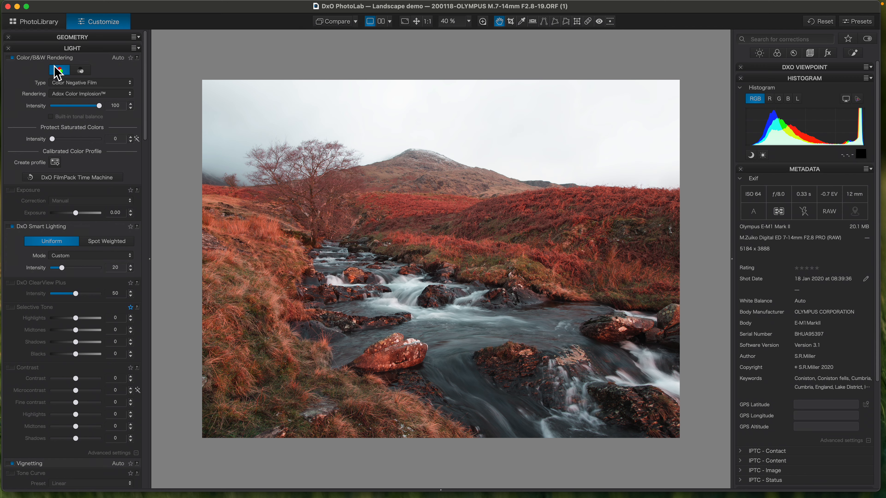
Step: Apply the Kodak Portra 400 rendering from the Color Negative Film type
{"action": "left_click", "coordinate": [68, 84]}
{"action": "left_click", "coordinate": [70, 83]}
{"action": "left_click", "coordinate": [71, 95]}
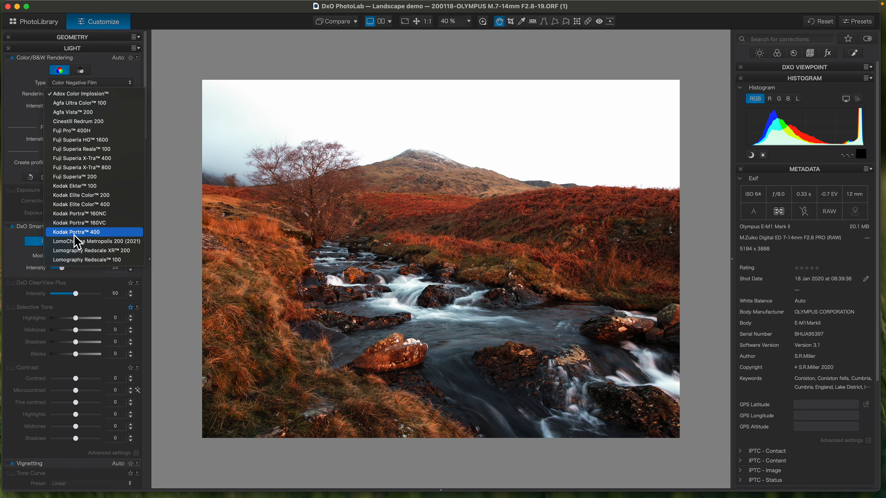
{"action": "left_click", "coordinate": [75, 233]}
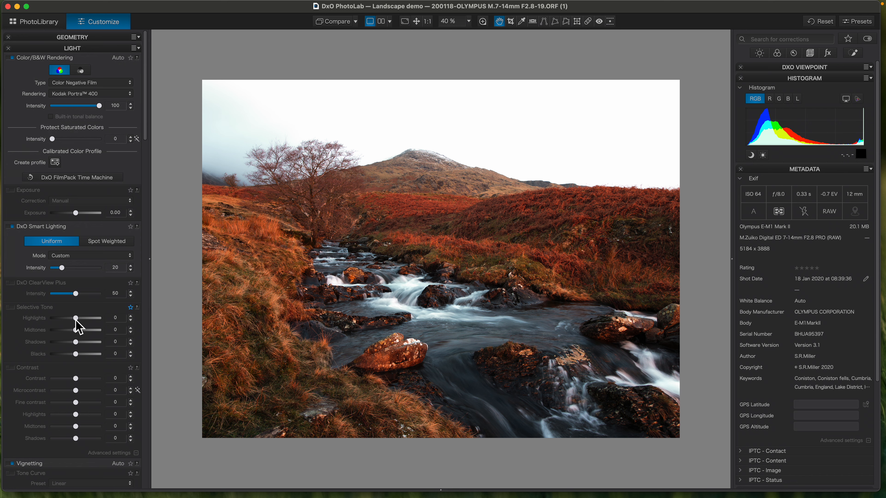
Step: Try the global Selective Tone highlights at -100 and -12, and reset them to 0
{"action": "left_click_drag", "start_coordinate": [75, 318], "coordinate": [40, 323]}
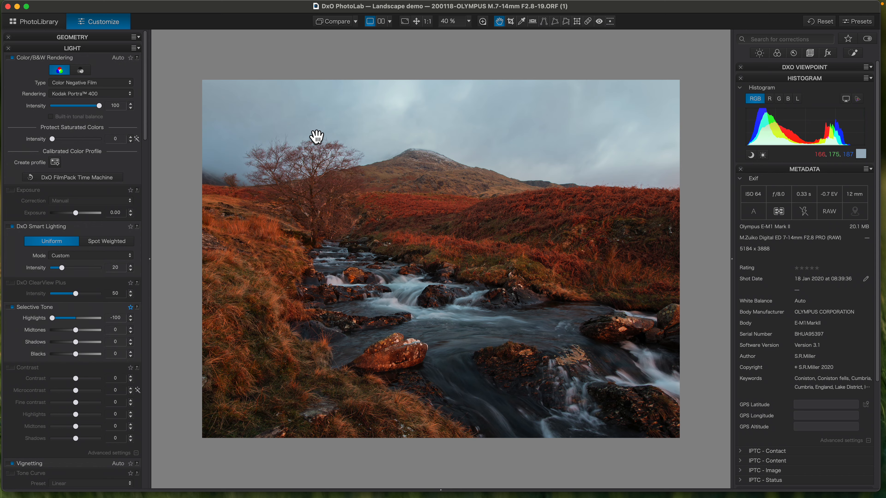
{"action": "left_click_drag", "start_coordinate": [52, 318], "coordinate": [73, 318]}
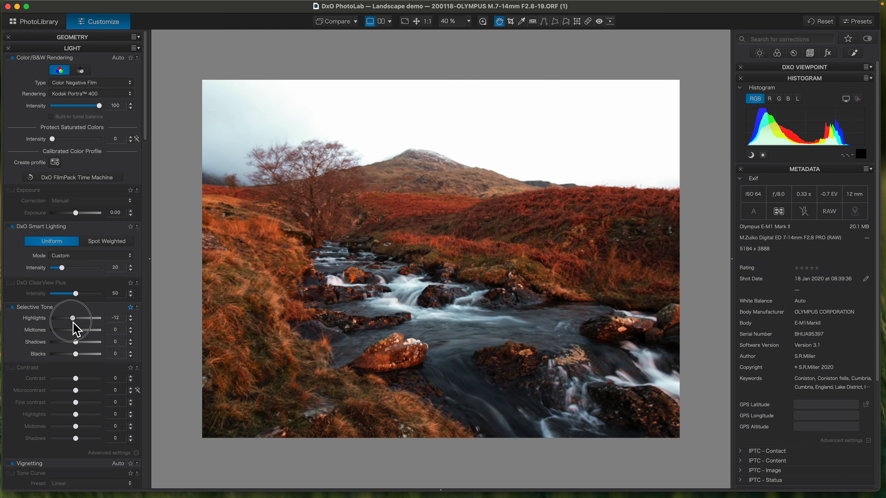
{"action": "double_click", "coordinate": [75, 320]}
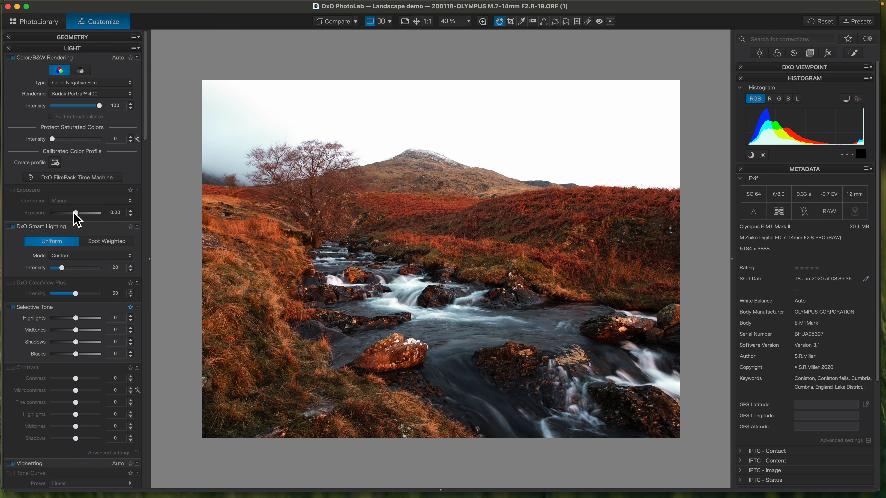
Step: Raise the photo's exposure to 0.40 and set the Uniform Smart Lighting intensity to 31
{"action": "left_click_drag", "start_coordinate": [78, 215], "coordinate": [81, 222]}
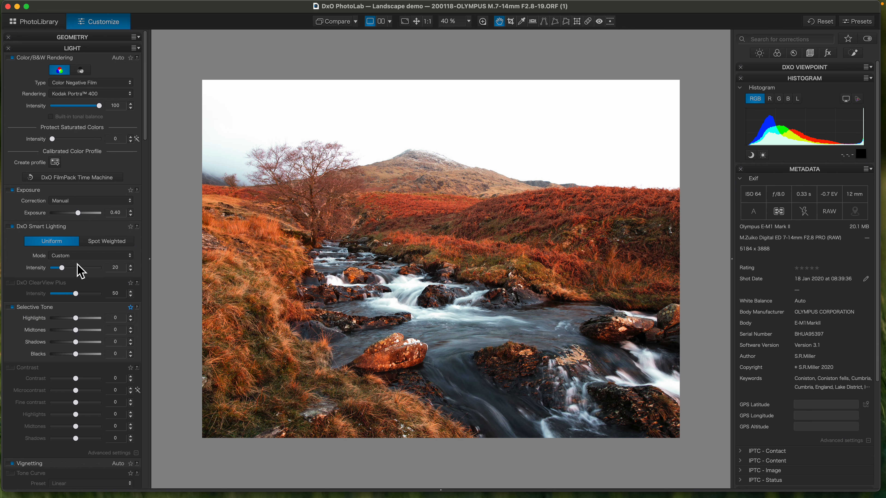
{"action": "left_click_drag", "start_coordinate": [145, 137], "coordinate": [144, 188]}
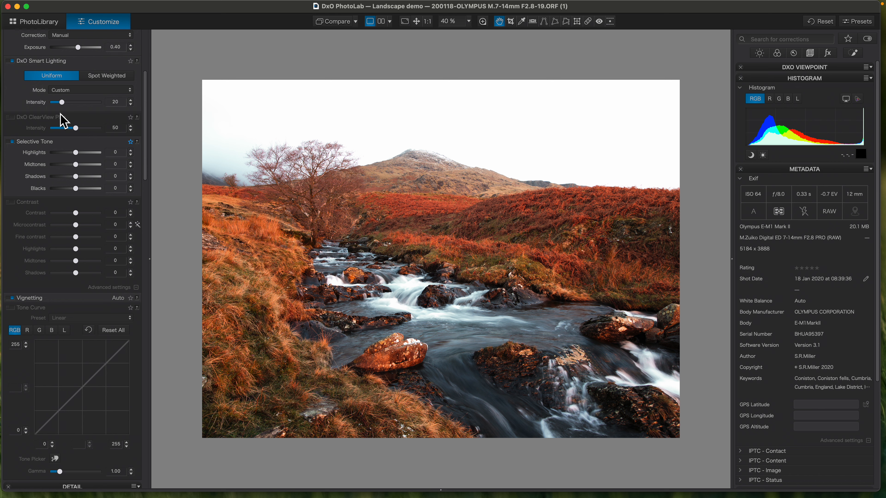
{"action": "left_click_drag", "start_coordinate": [64, 104], "coordinate": [116, 116]}
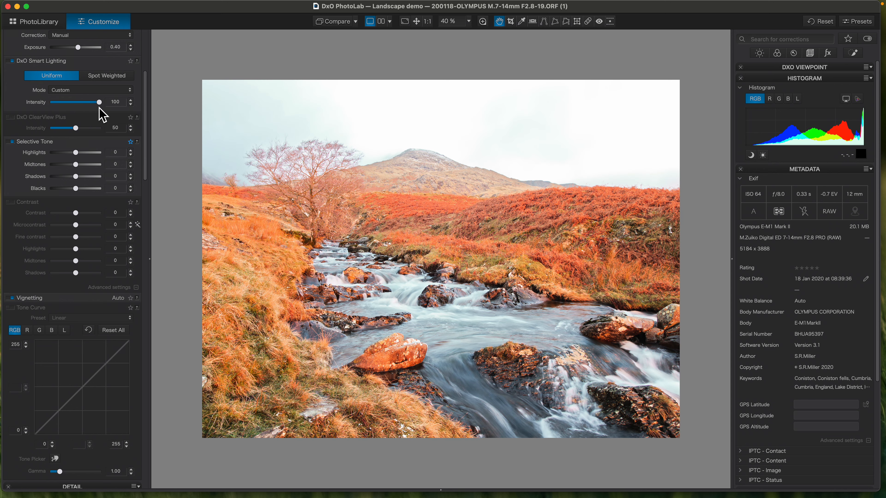
{"action": "left_click_drag", "start_coordinate": [100, 106], "coordinate": [71, 107]}
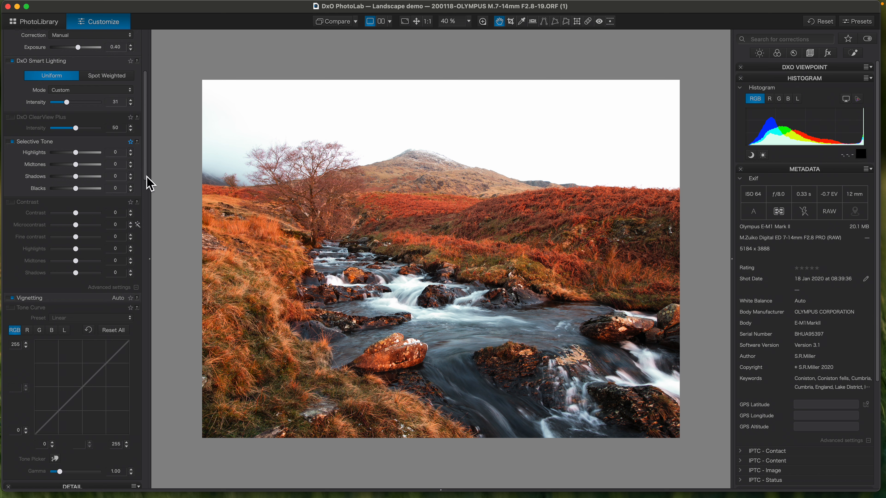
Step: Set the global Selective Tone shadows to 5
{"action": "scroll", "coordinate": [150, 185], "scroll_direction": "down", "scroll_amount": 4}
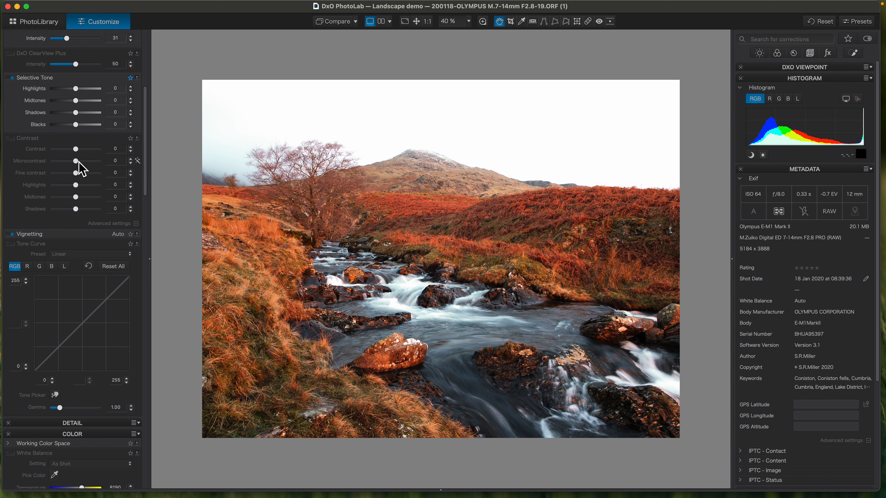
{"action": "left_click_drag", "start_coordinate": [77, 116], "coordinate": [78, 116]}
{"action": "double_click", "coordinate": [131, 110]}
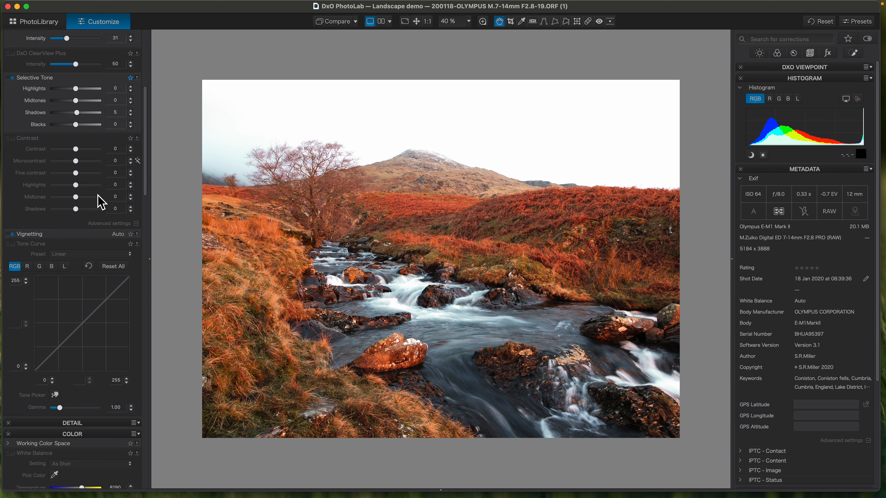
Step: Lower the white balance tint to 6
{"action": "left_click_drag", "start_coordinate": [150, 190], "coordinate": [152, 217]}
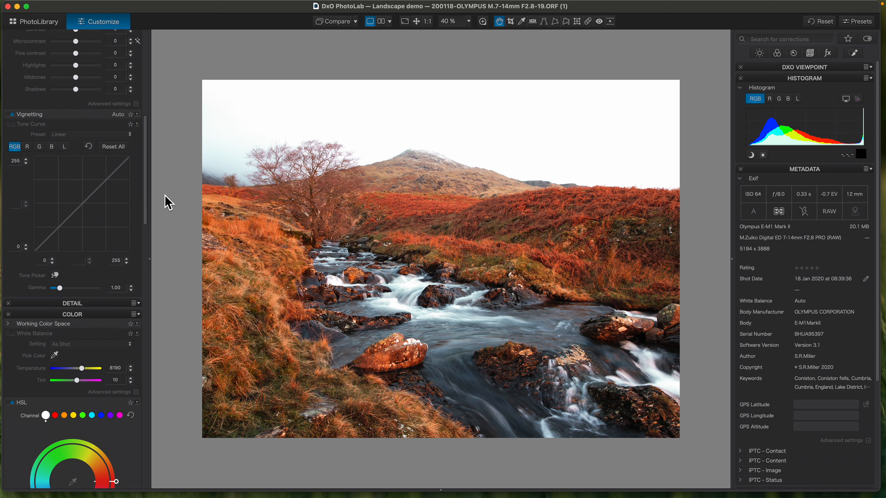
{"action": "left_click_drag", "start_coordinate": [147, 211], "coordinate": [145, 239]}
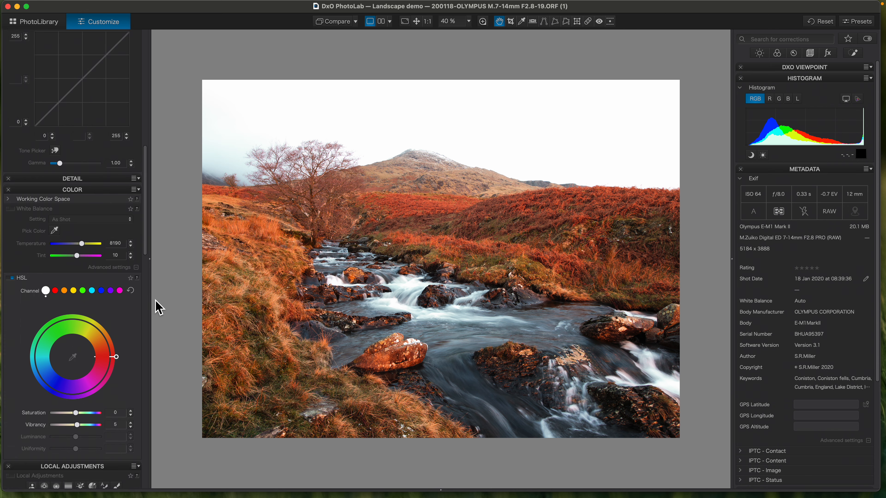
{"action": "left_click", "coordinate": [134, 259]}
{"action": "left_click", "coordinate": [133, 259]}
{"action": "left_click", "coordinate": [134, 259]}
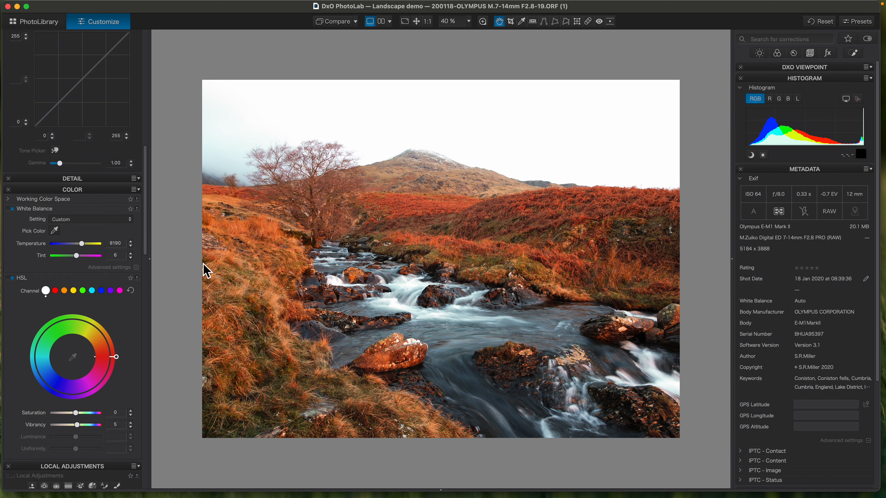
Step: Create a local adjustment with an AI mask of the sky
{"action": "left_click_drag", "start_coordinate": [149, 241], "coordinate": [145, 313]}
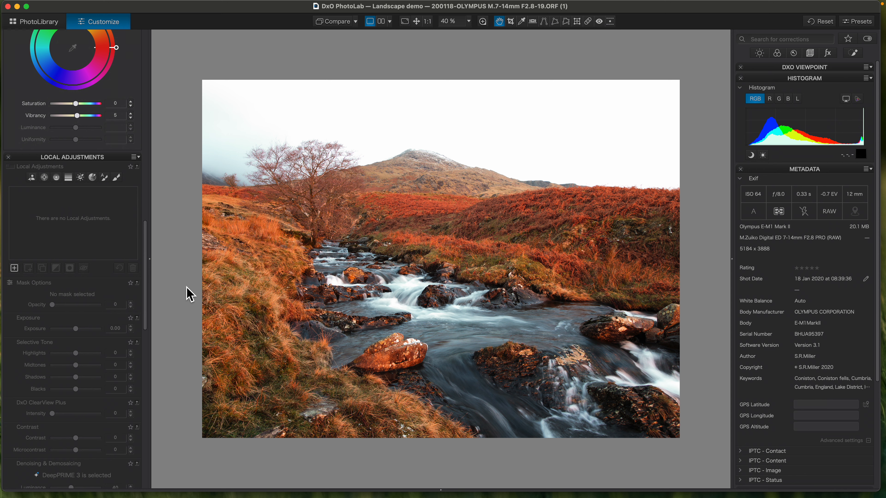
{"action": "left_click", "coordinate": [32, 178]}
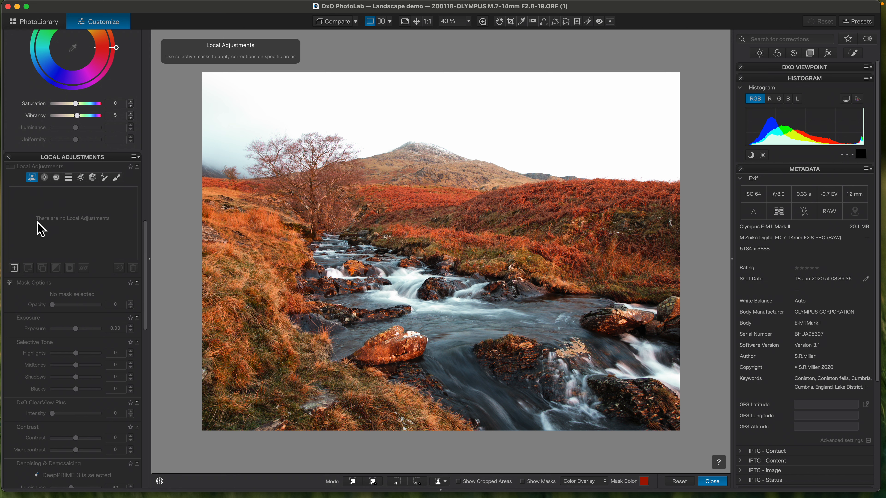
{"action": "left_click", "coordinate": [446, 482]}
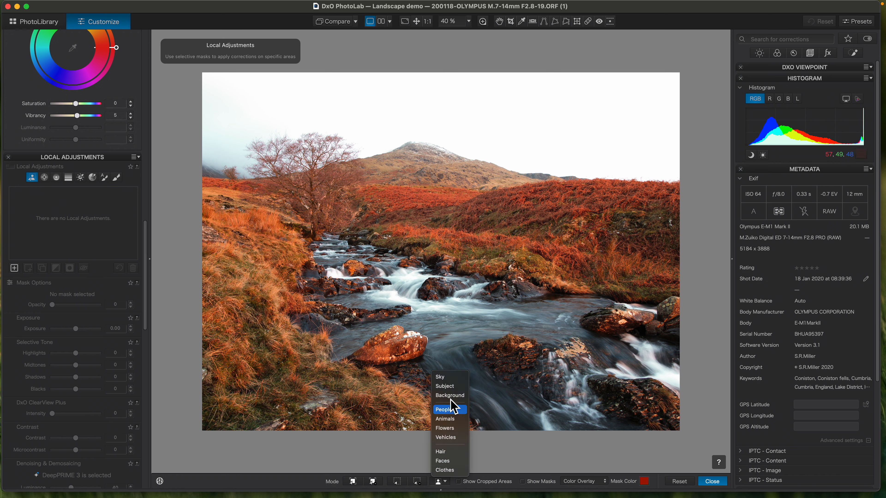
{"action": "left_click", "coordinate": [442, 378]}
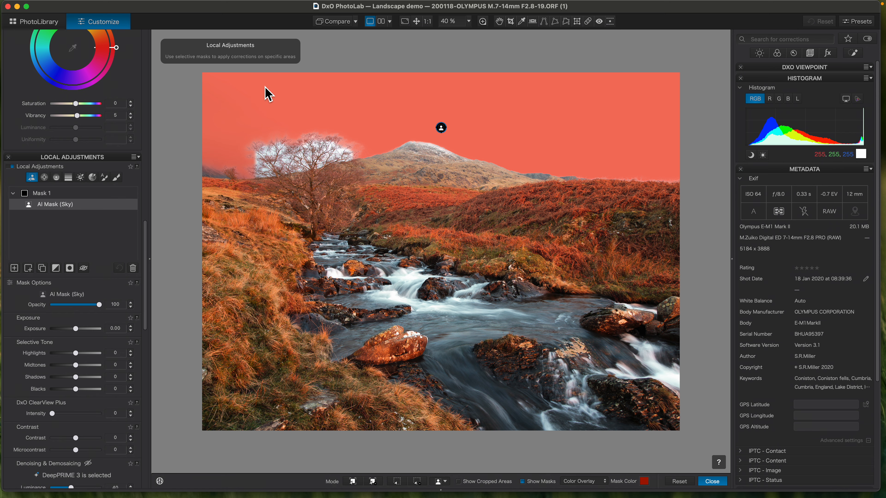
Step: Add a control point sub-mask to the sky mask, with two points covering the unmasked sky behind the tree's branches
{"action": "scroll", "coordinate": [188, 99], "scroll_direction": "up", "scroll_amount": 5}
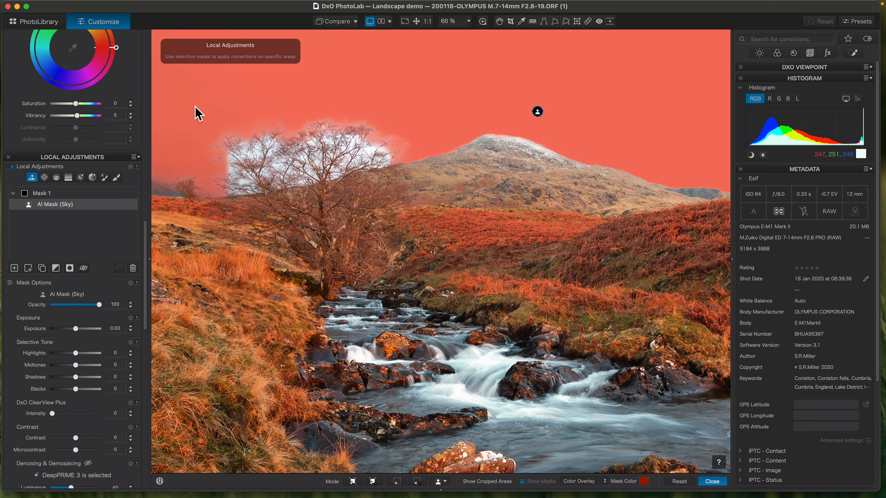
{"action": "left_click", "coordinate": [29, 271]}
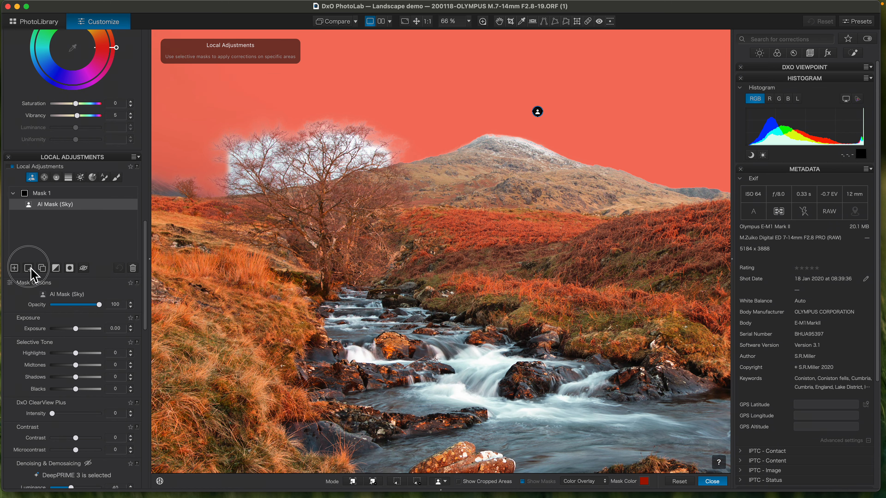
{"action": "left_click", "coordinate": [45, 177]}
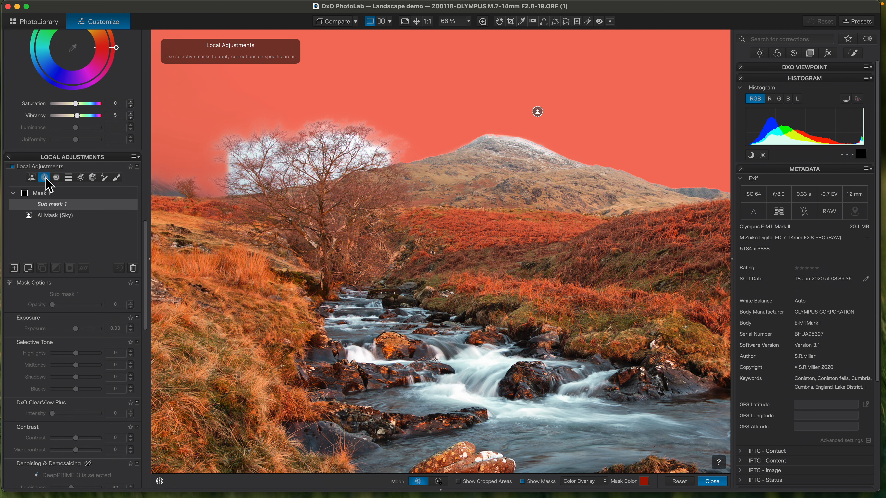
{"action": "left_click_drag", "start_coordinate": [375, 158], "coordinate": [368, 150]}
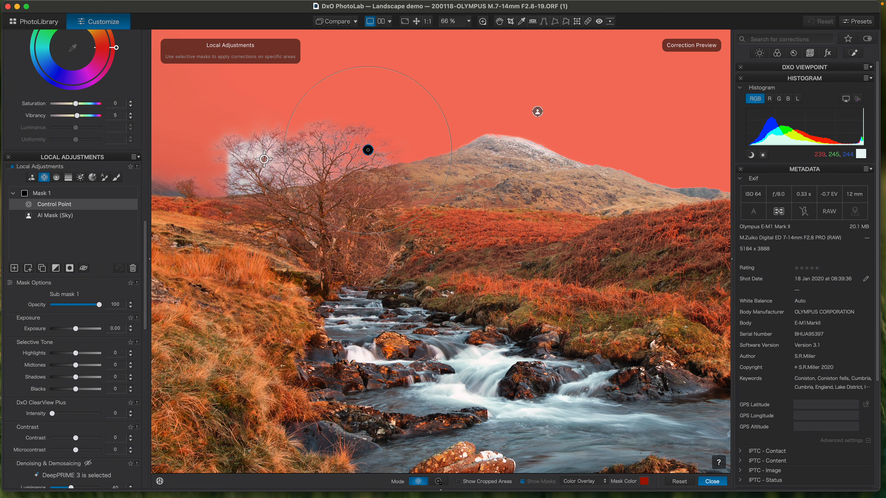
{"action": "left_click", "coordinate": [264, 159]}
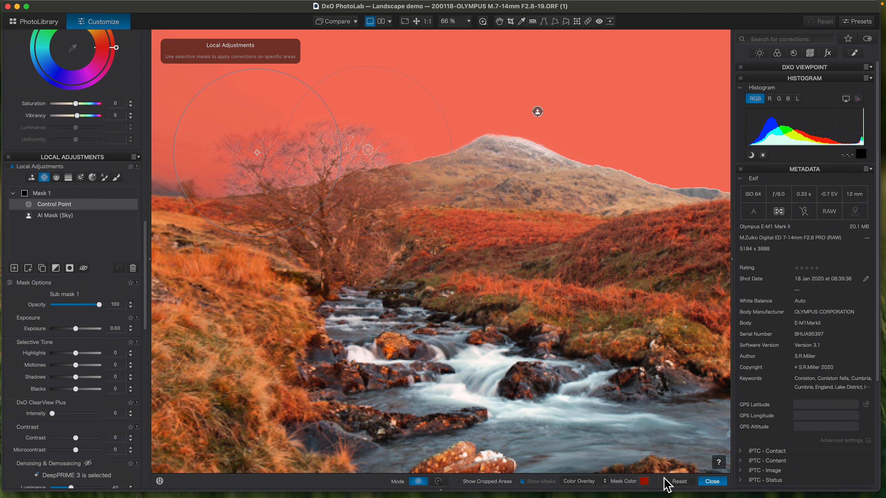
Step: Set the combined sky mask's exposure to -0.45, highlights to -48 and midtones to 16
{"action": "left_click", "coordinate": [41, 194]}
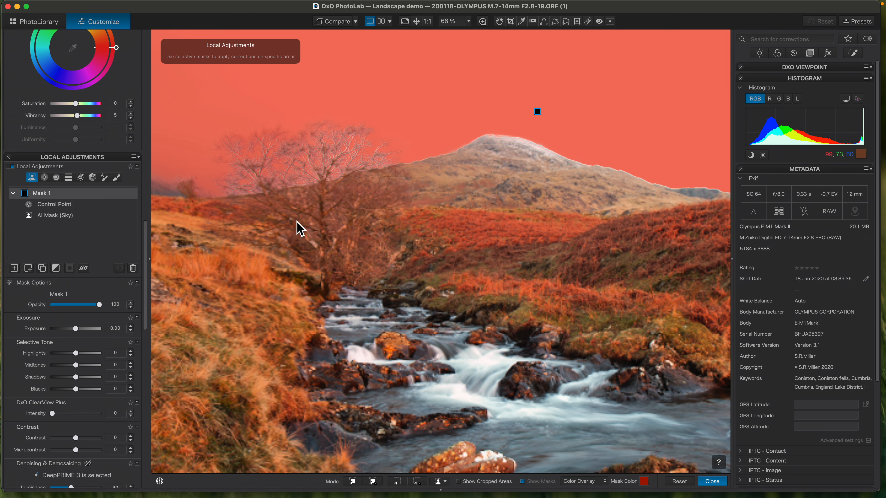
{"action": "key", "text": "super+0"}
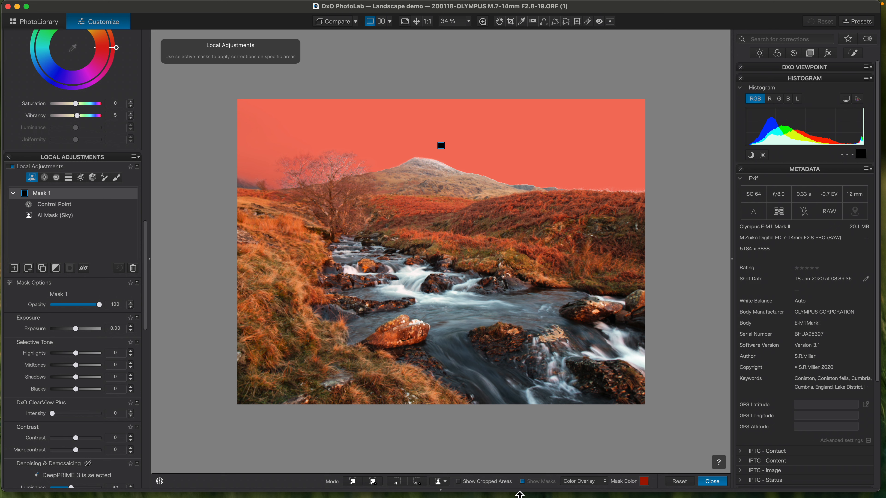
{"action": "left_click_drag", "start_coordinate": [78, 332], "coordinate": [74, 332]}
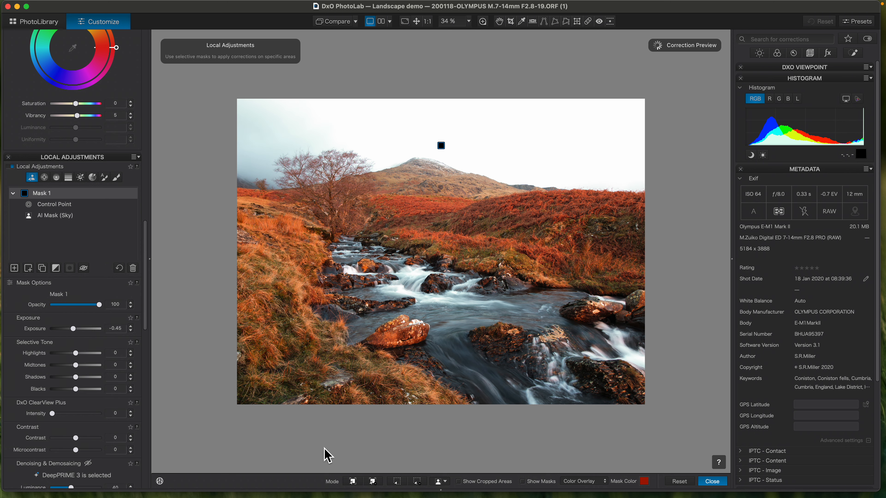
{"action": "left_click_drag", "start_coordinate": [78, 354], "coordinate": [65, 353]}
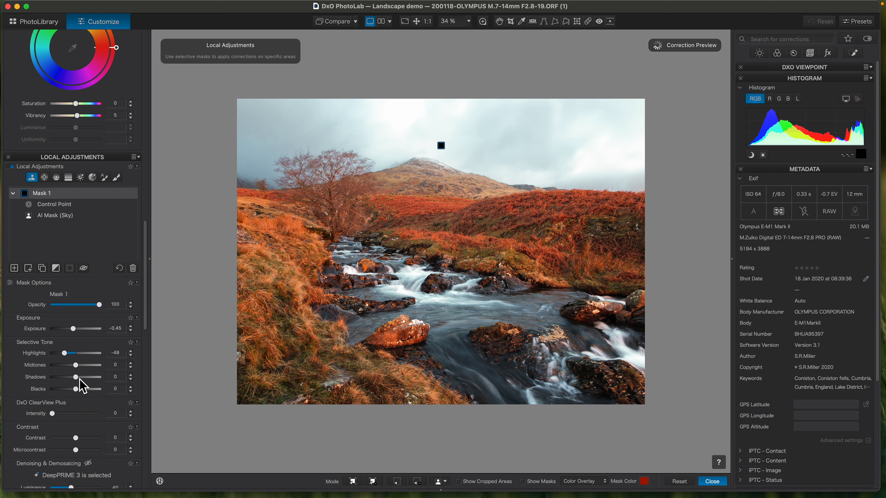
{"action": "left_click_drag", "start_coordinate": [79, 367], "coordinate": [84, 366]}
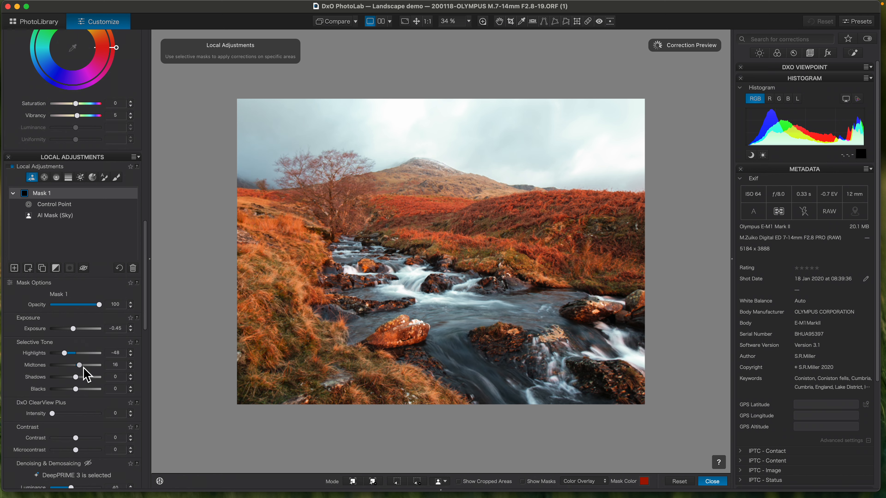
Step: Set the combined sky mask's ClearView Plus intensity to 19
{"action": "left_click_drag", "start_coordinate": [149, 320], "coordinate": [148, 356]}
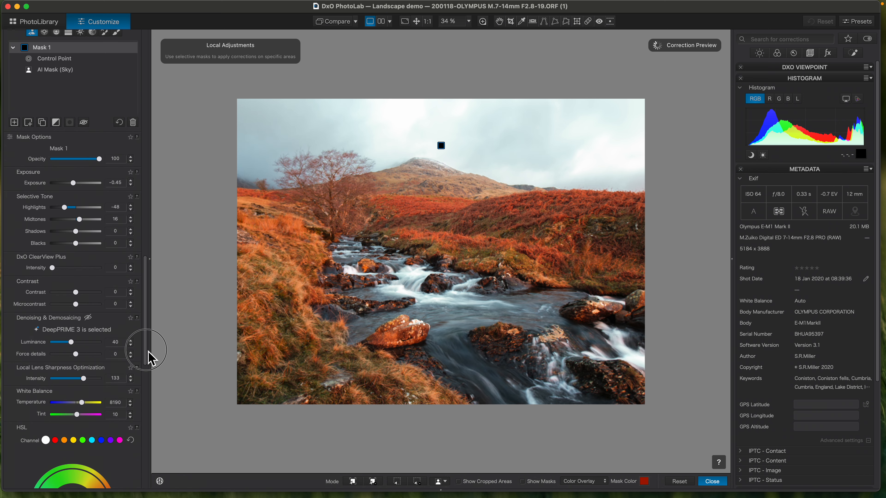
{"action": "left_click_drag", "start_coordinate": [52, 251], "coordinate": [64, 253]}
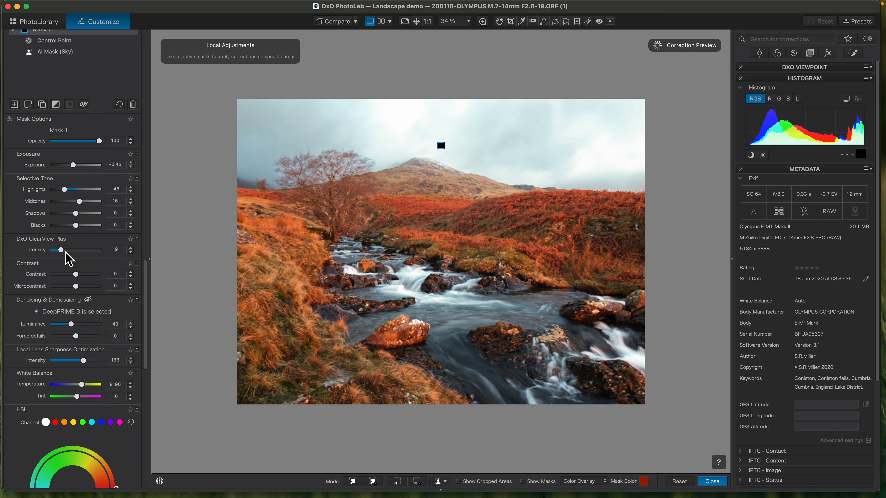
Step: Set the sky mask's highlights to -48 and its ClearView Plus intensity to 13
{"action": "left_click_drag", "start_coordinate": [65, 189], "coordinate": [65, 195]}
{"action": "left_click", "coordinate": [711, 481]}
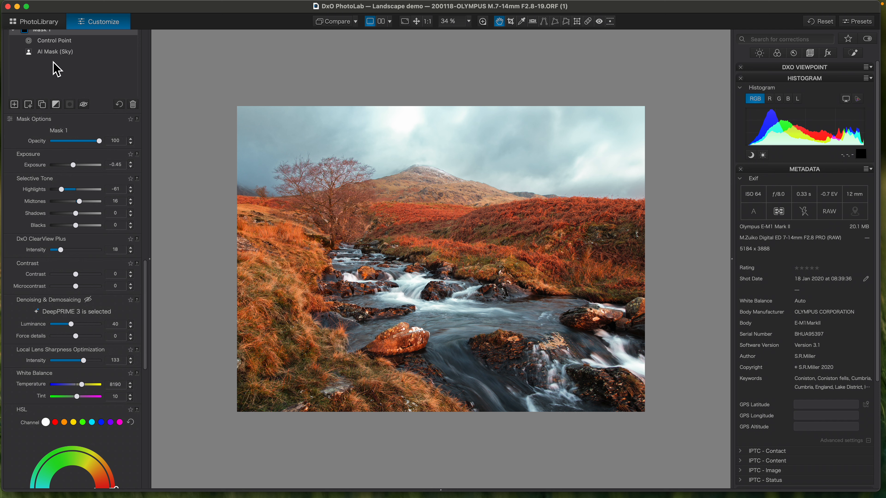
{"action": "left_click_drag", "start_coordinate": [148, 293], "coordinate": [150, 267]}
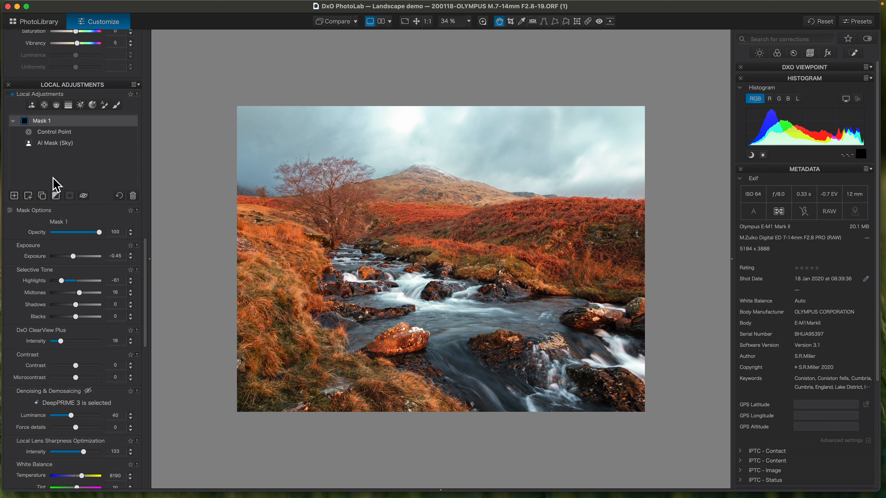
{"action": "left_click_drag", "start_coordinate": [147, 309], "coordinate": [148, 314]}
{"action": "left_click_drag", "start_coordinate": [61, 248], "coordinate": [66, 253]}
{"action": "left_click_drag", "start_coordinate": [61, 309], "coordinate": [58, 309]}
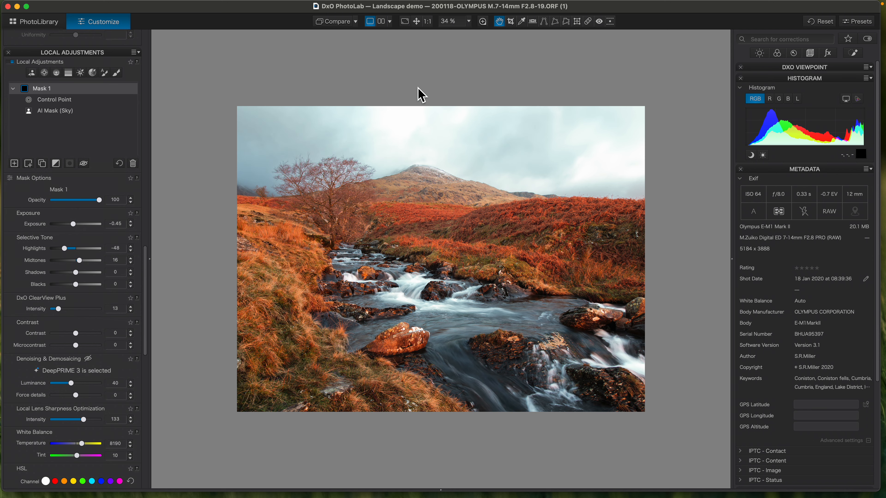
Step: Add a new mask with a small control point on the bright cloud above the mountain, with exposure -0.26 and highlights -13
{"action": "left_click", "coordinate": [45, 135]}
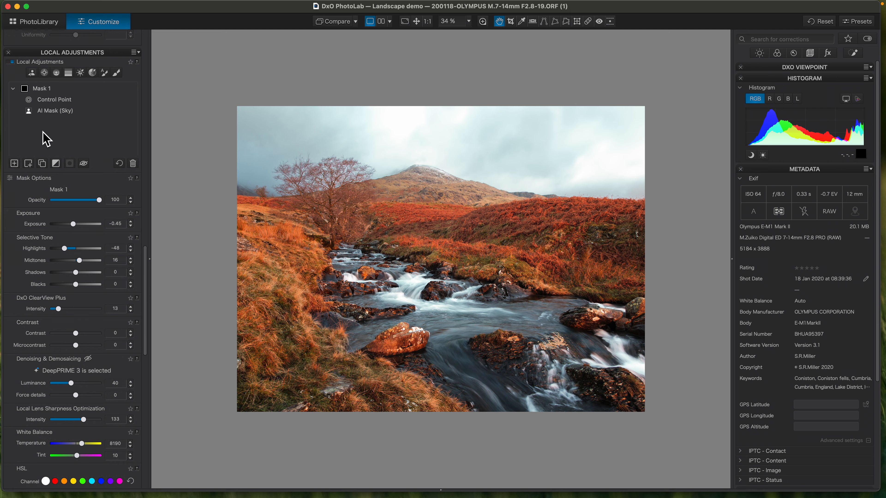
{"action": "left_click", "coordinate": [14, 162]}
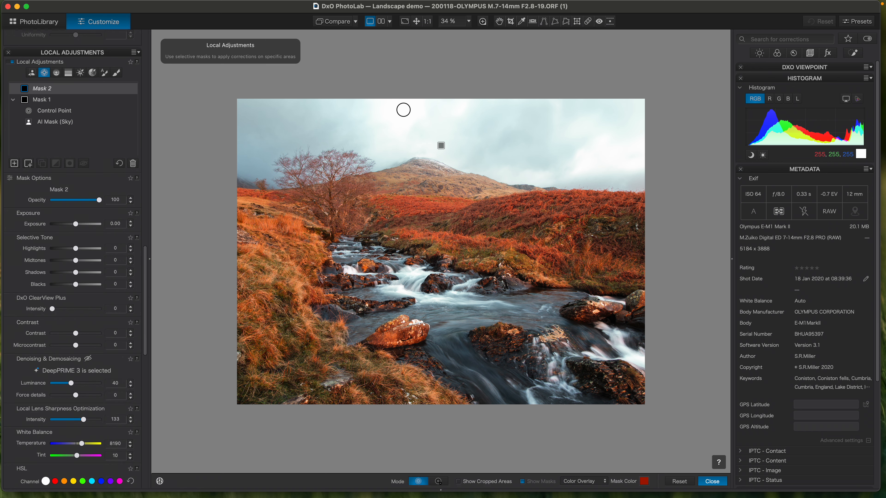
{"action": "left_click", "coordinate": [403, 110]}
{"action": "left_click_drag", "start_coordinate": [421, 191], "coordinate": [402, 140]}
{"action": "left_click_drag", "start_coordinate": [74, 300], "coordinate": [74, 274]}
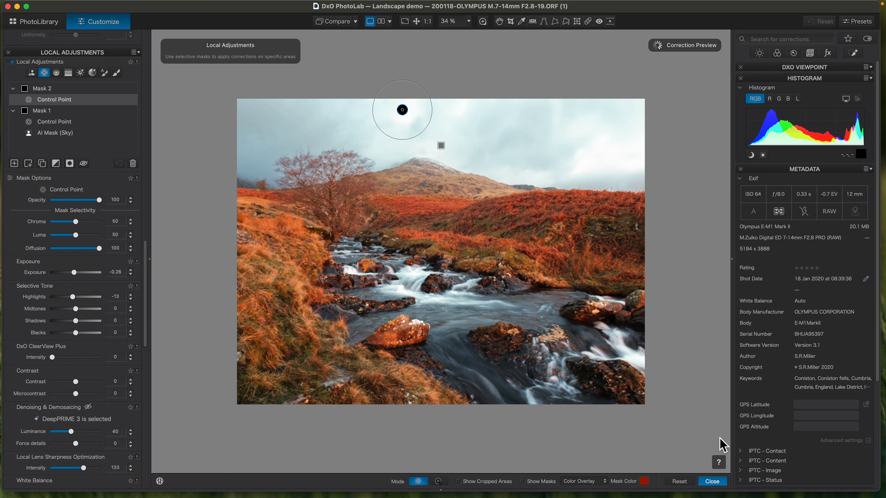
{"action": "left_click", "coordinate": [712, 482]}
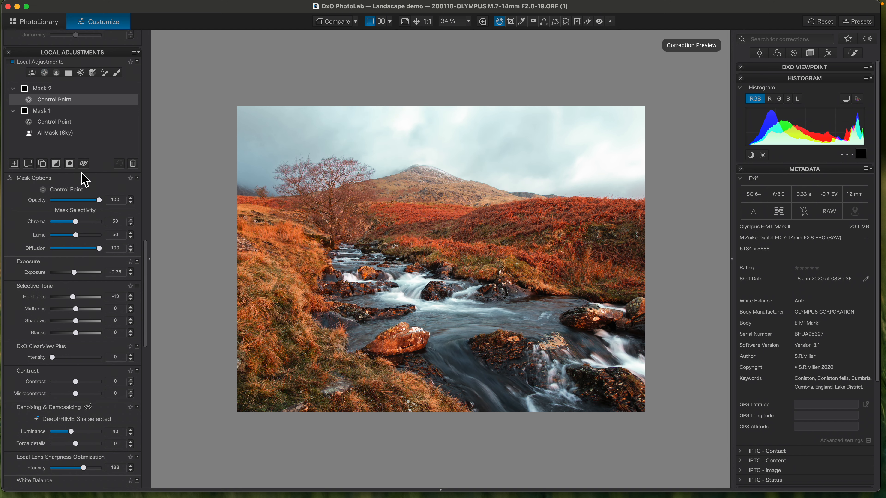
Step: Move the bright cloud's control point slightly upward and shrink its radius
{"action": "double_click", "coordinate": [47, 101]}
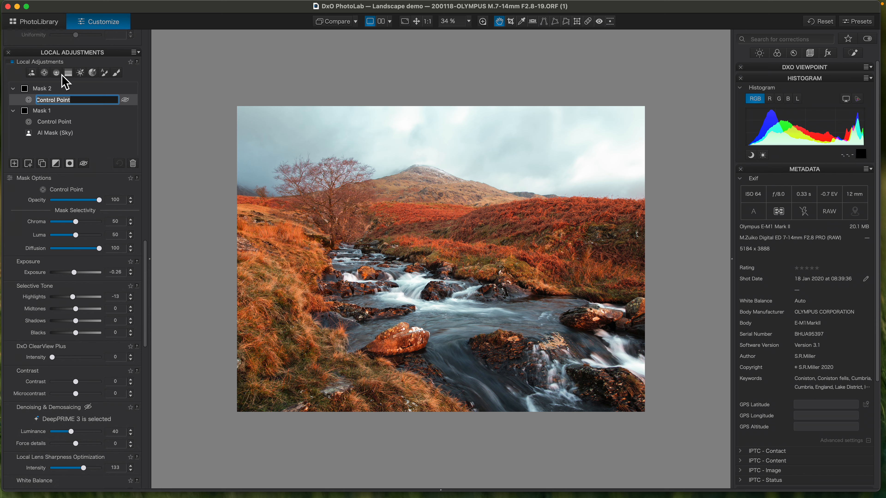
{"action": "left_click", "coordinate": [45, 73]}
{"action": "left_click", "coordinate": [402, 110]}
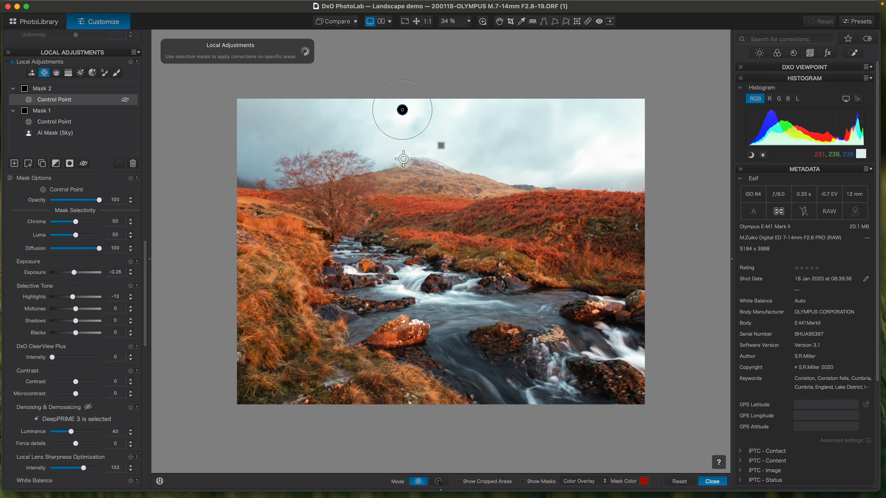
{"action": "left_click_drag", "start_coordinate": [408, 146], "coordinate": [410, 114]}
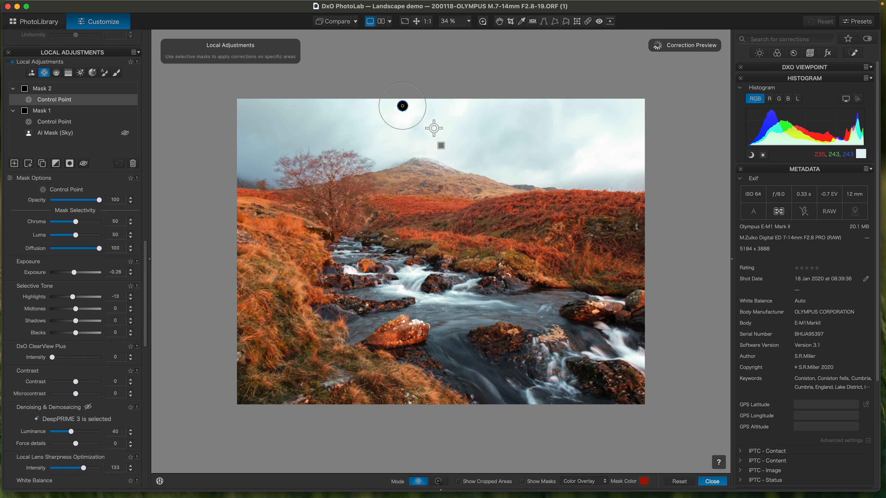
{"action": "left_click", "coordinate": [714, 482]}
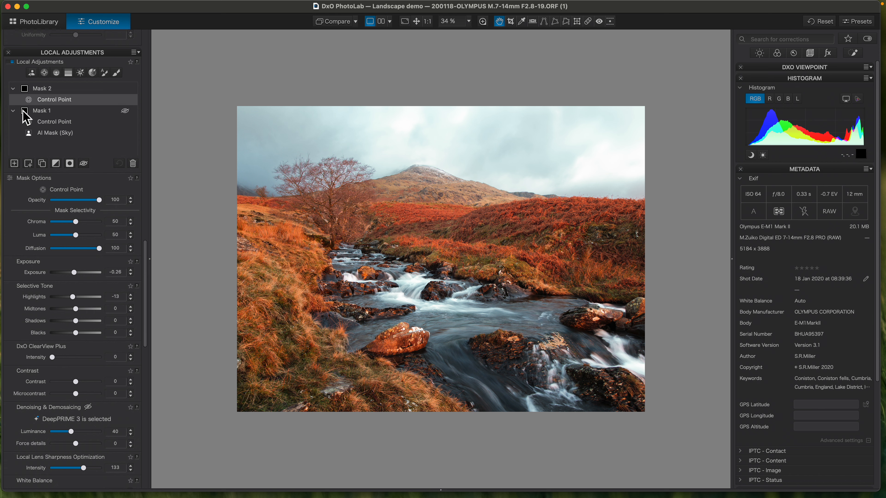
Step: Create a new AI mask by selecting the area around the river, and set its exposure to 0.30
{"action": "left_click", "coordinate": [13, 89]}
{"action": "left_click", "coordinate": [13, 99]}
{"action": "left_click", "coordinate": [32, 74]}
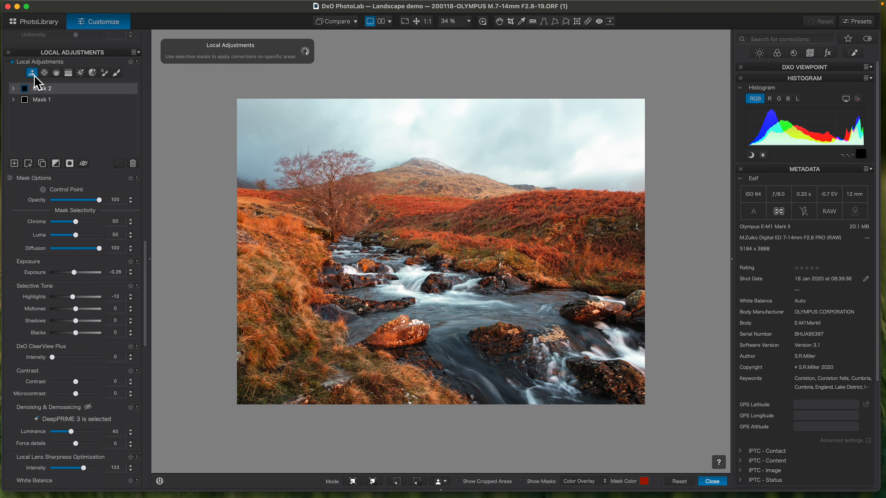
{"action": "left_click", "coordinate": [398, 482]}
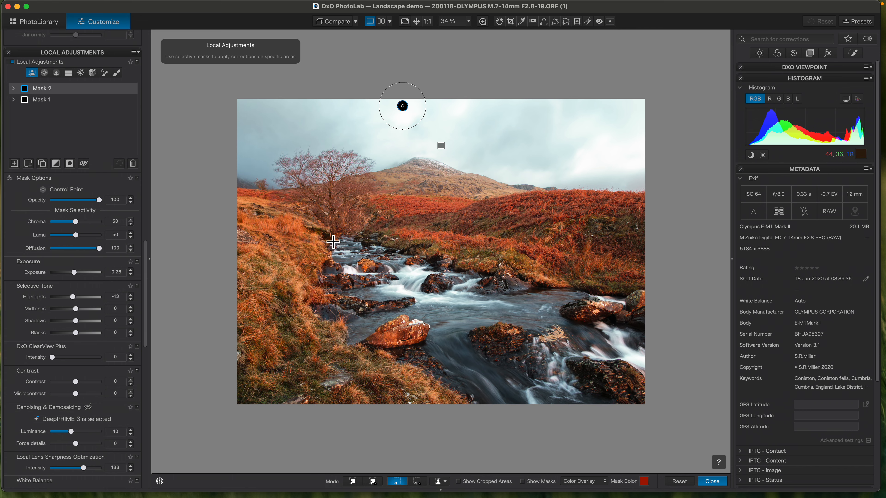
{"action": "left_click_drag", "start_coordinate": [333, 240], "coordinate": [656, 468]}
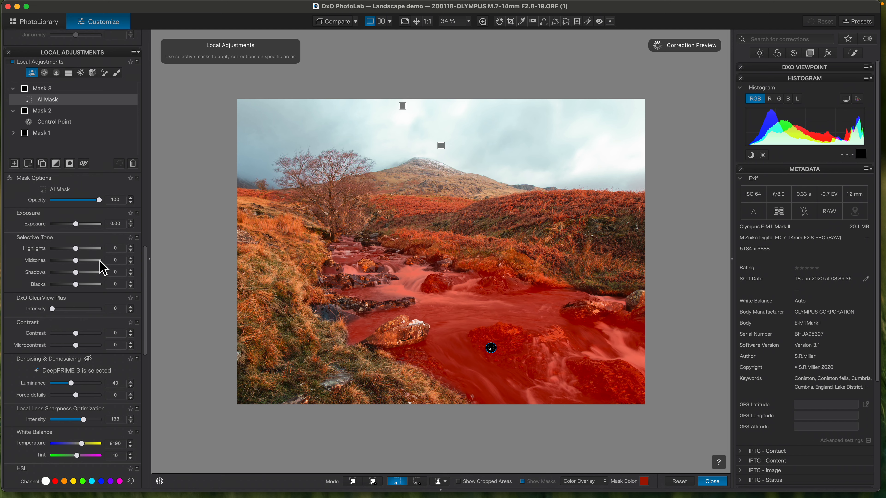
{"action": "left_click_drag", "start_coordinate": [75, 225], "coordinate": [79, 228]}
{"action": "left_click", "coordinate": [130, 227]}
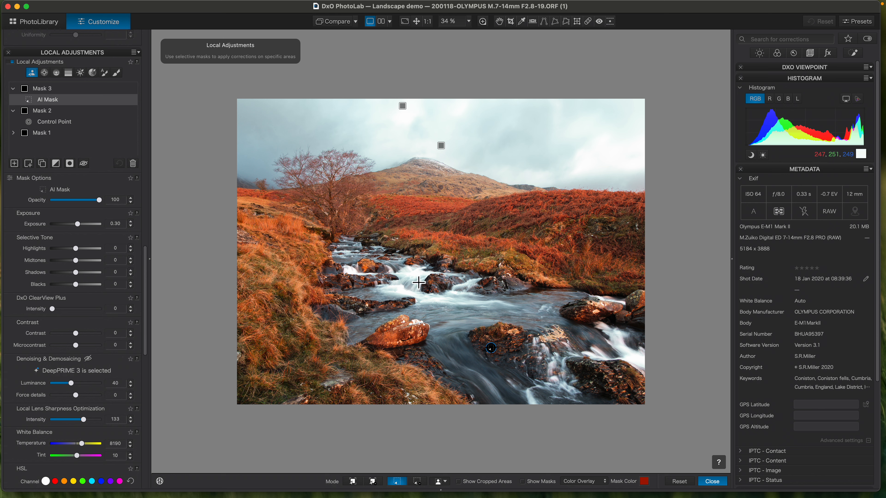
Step: Turn on the highlight clipping warning and collapse the sub-masks of Mask 2 and Mask 3
{"action": "left_click", "coordinate": [763, 156]}
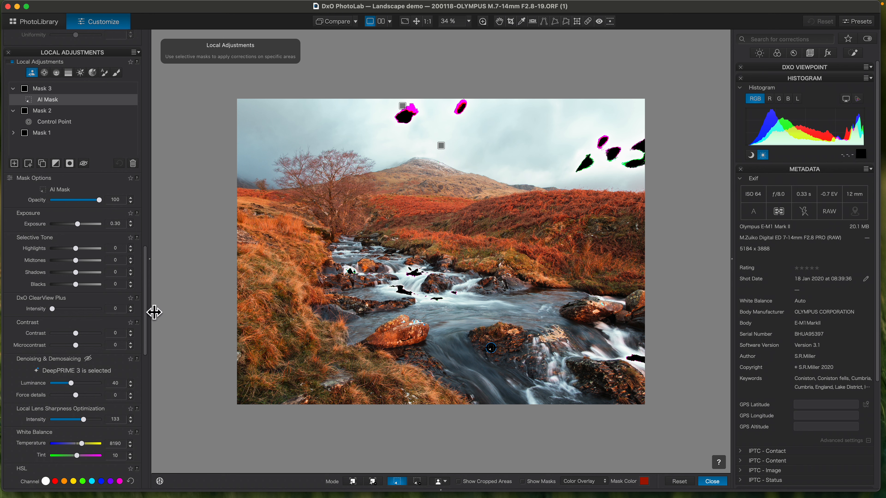
{"action": "scroll", "coordinate": [149, 318], "scroll_direction": "up", "scroll_amount": 3}
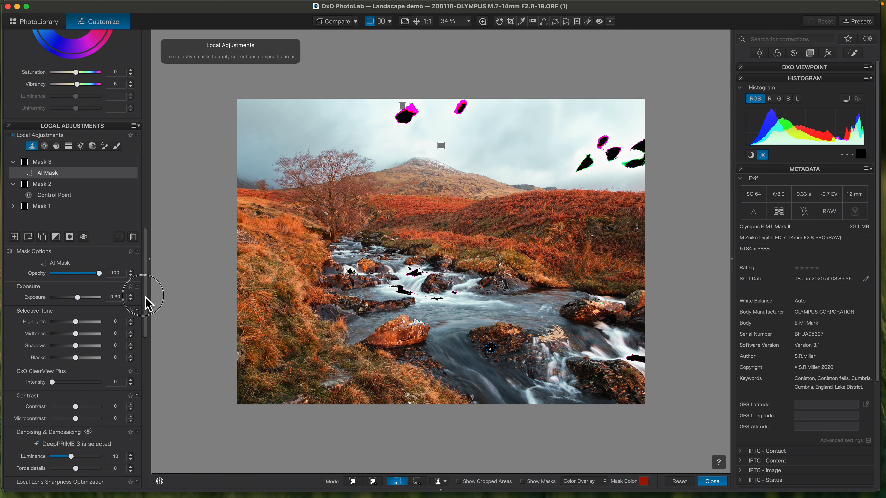
{"action": "scroll", "coordinate": [146, 308], "scroll_direction": "up", "scroll_amount": 8}
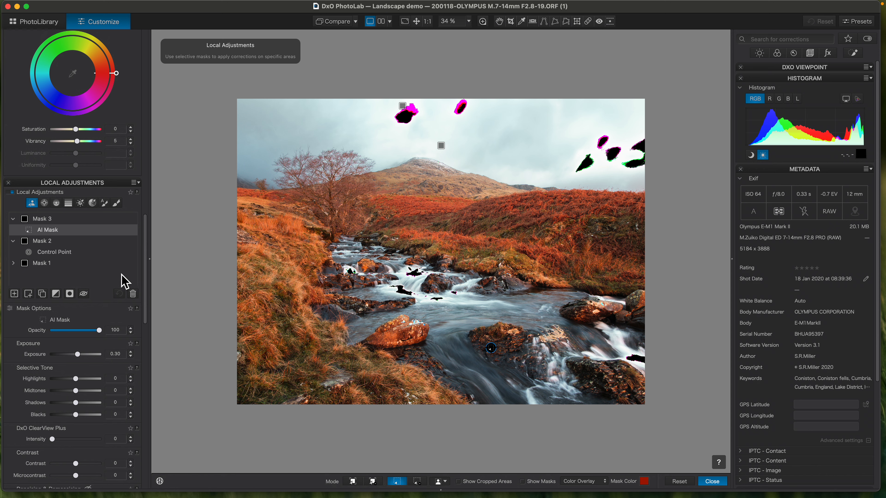
{"action": "left_click", "coordinate": [13, 241]}
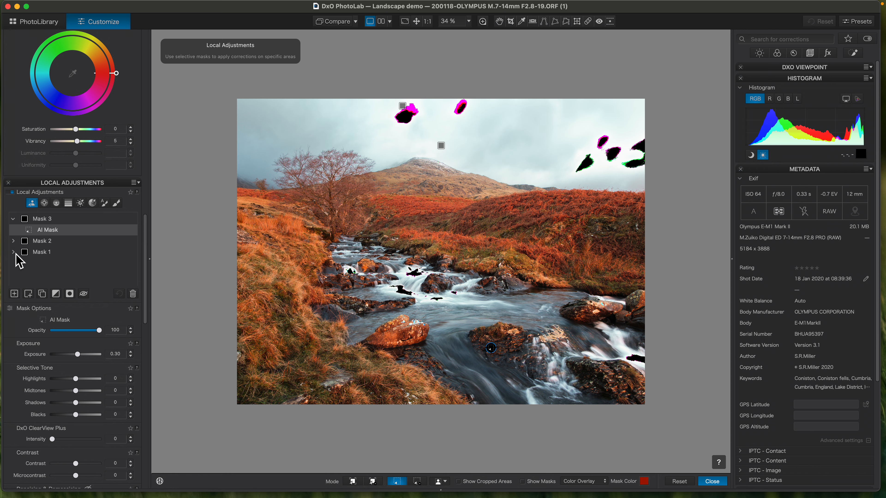
{"action": "left_click", "coordinate": [13, 219]}
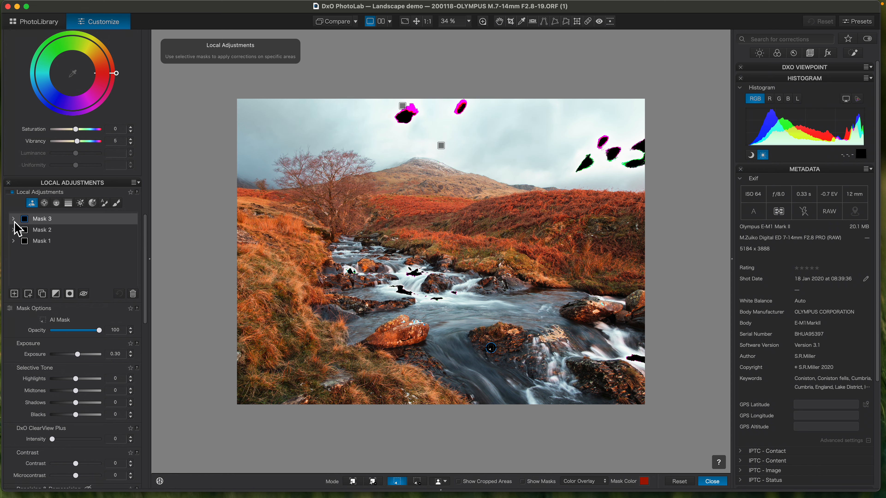
Step: Preview the areas covered by Mask 2 and Mask 1, and set the river mask's exposure to 0.20
{"action": "left_click", "coordinate": [39, 231]}
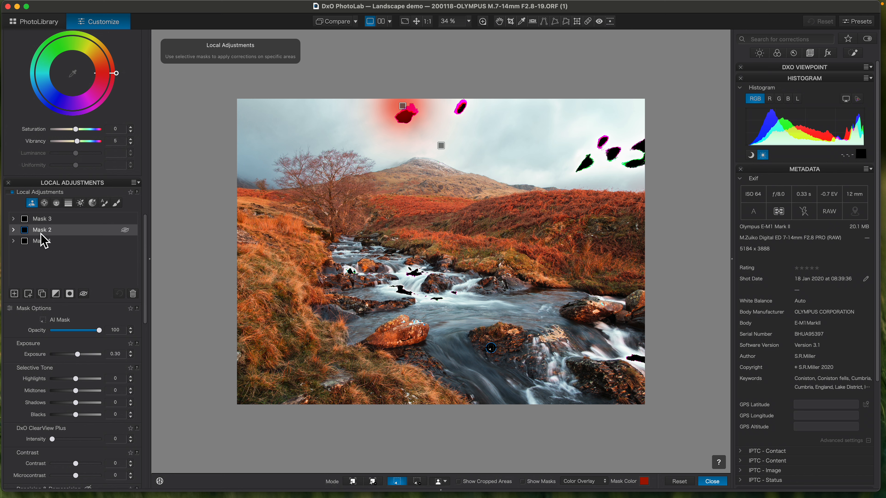
{"action": "left_click", "coordinate": [32, 244]}
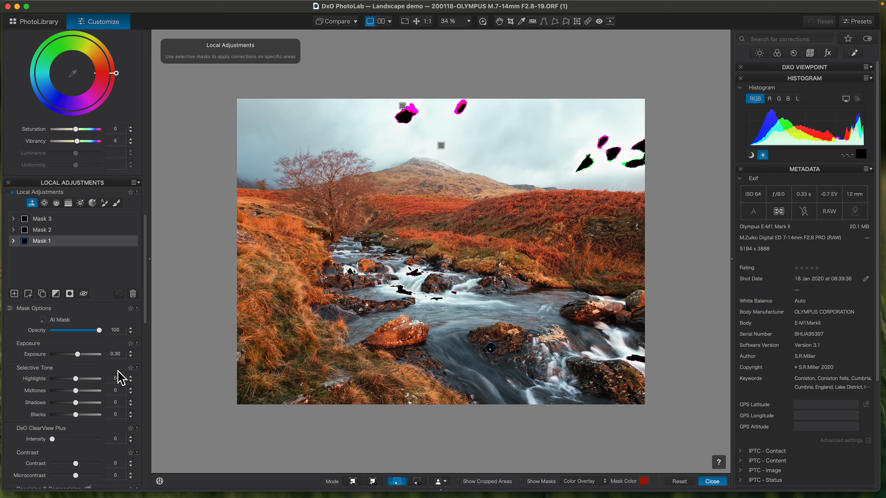
{"action": "double_click", "coordinate": [40, 241]}
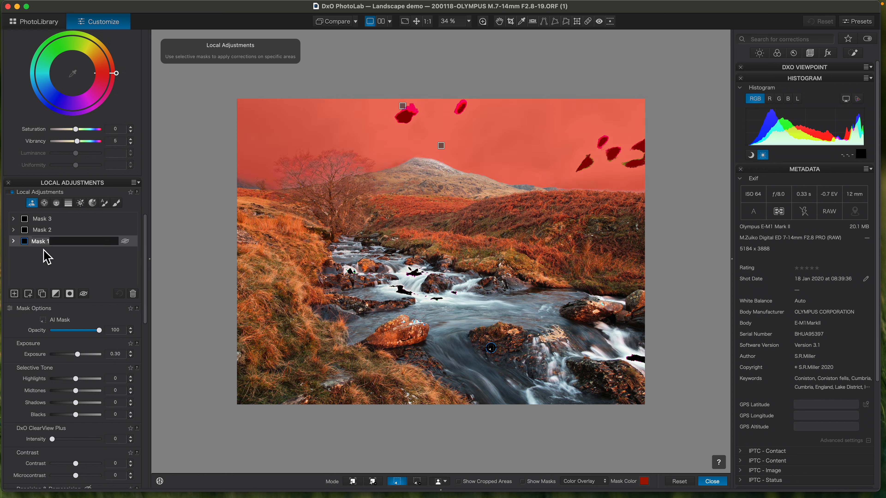
{"action": "left_click", "coordinate": [132, 358]}
{"action": "left_click", "coordinate": [132, 357]}
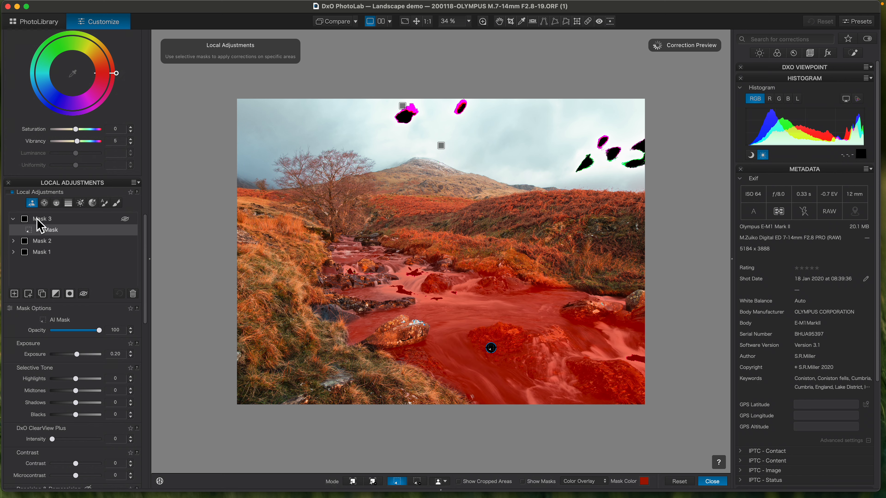
Step: Set the sky mask's exposure to -0.75 and highlights to -56, and turn off the highlight clipping warning
{"action": "left_click", "coordinate": [42, 252]}
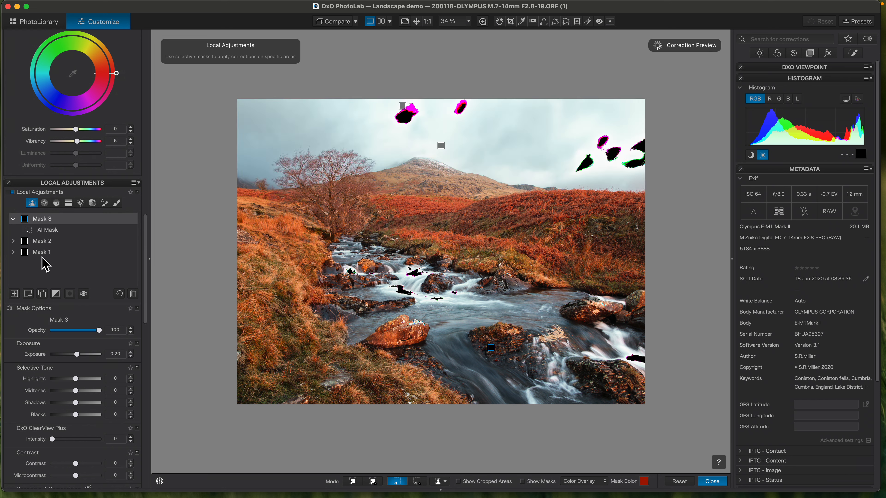
{"action": "left_click", "coordinate": [131, 356]}
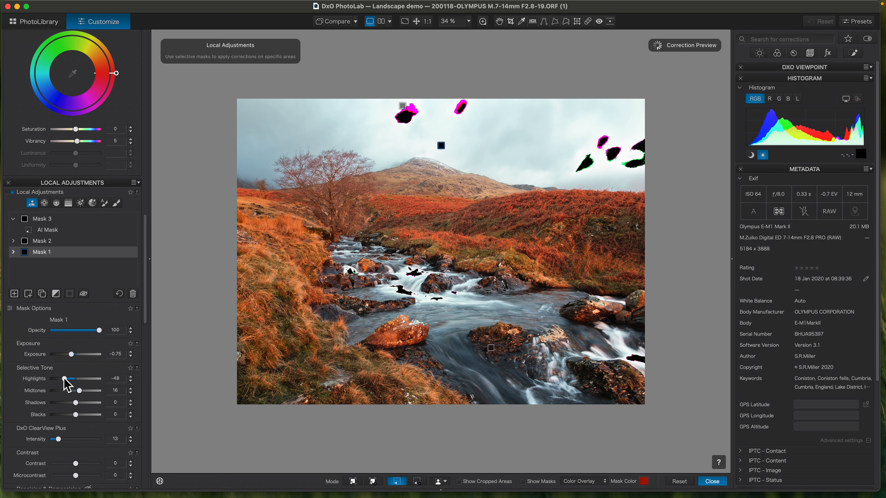
{"action": "left_click_drag", "start_coordinate": [66, 380], "coordinate": [65, 381]}
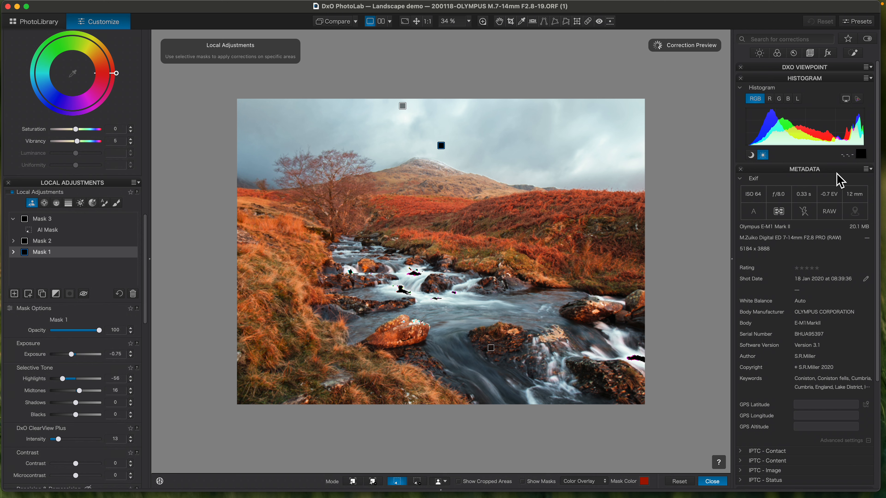
{"action": "left_click", "coordinate": [765, 158]}
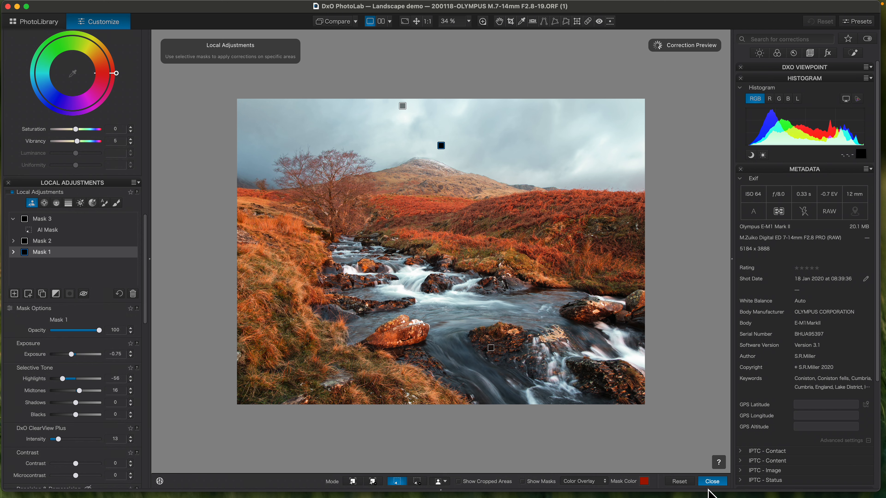
{"action": "left_click", "coordinate": [711, 481]}
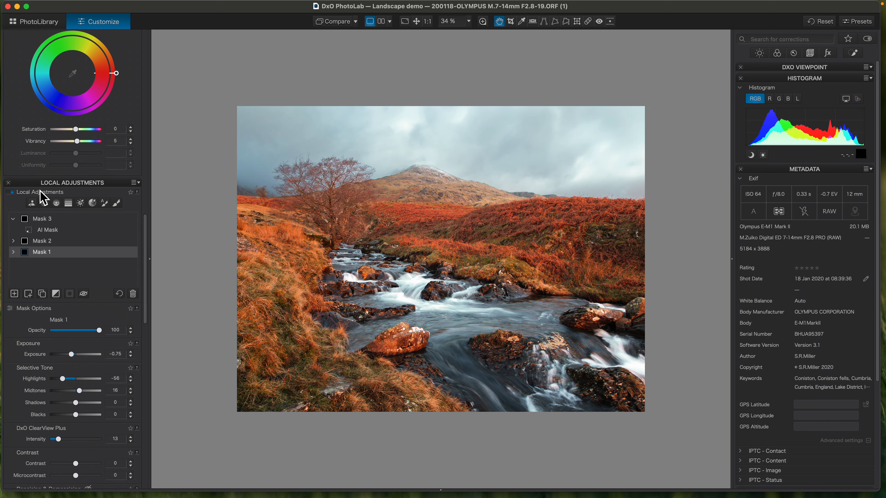
Step: Try to place a control point on the white water in the middle of the river
{"action": "left_click", "coordinate": [14, 218]}
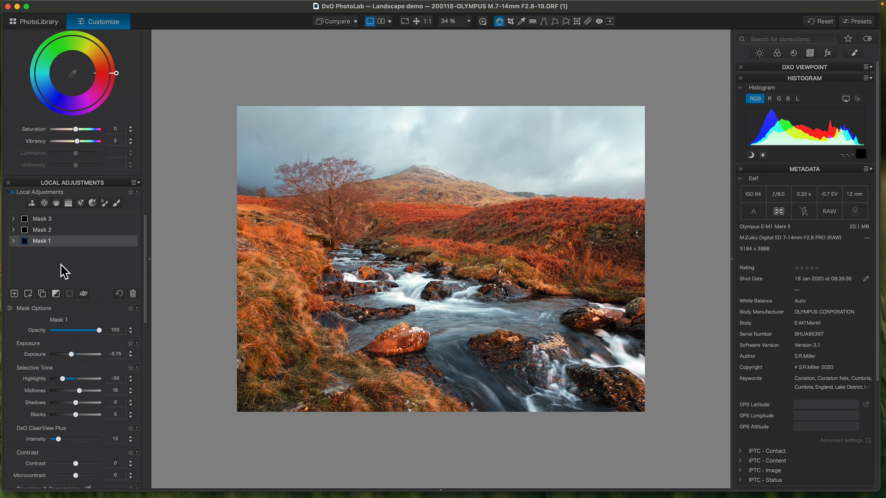
{"action": "left_click", "coordinate": [44, 203]}
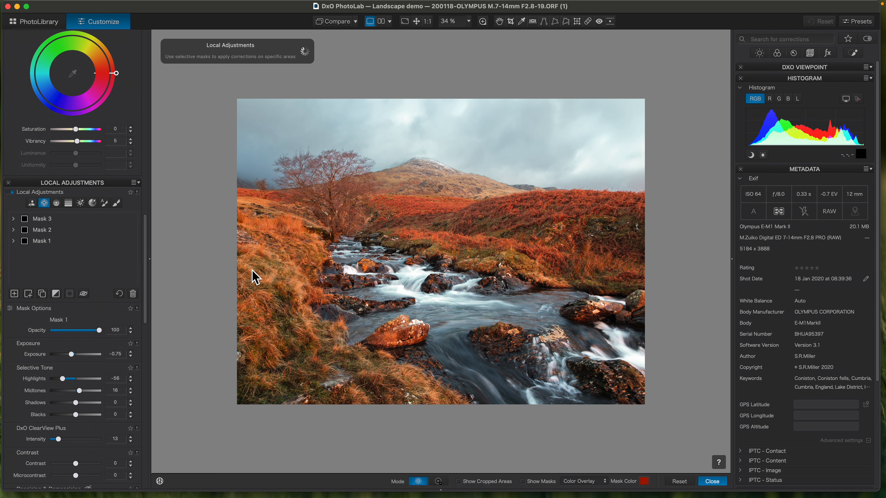
{"action": "left_click", "coordinate": [415, 275]}
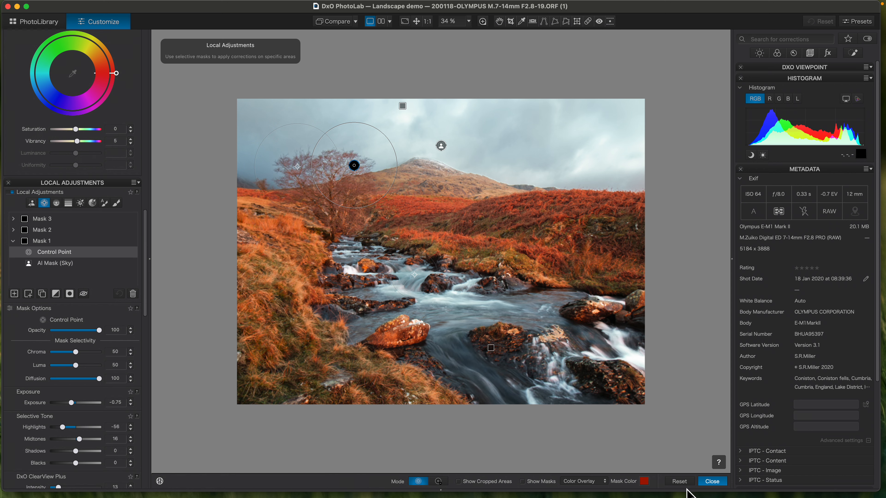
Step: Undo the last local adjustments change
{"action": "mouse_move", "coordinate": [106, 4]}
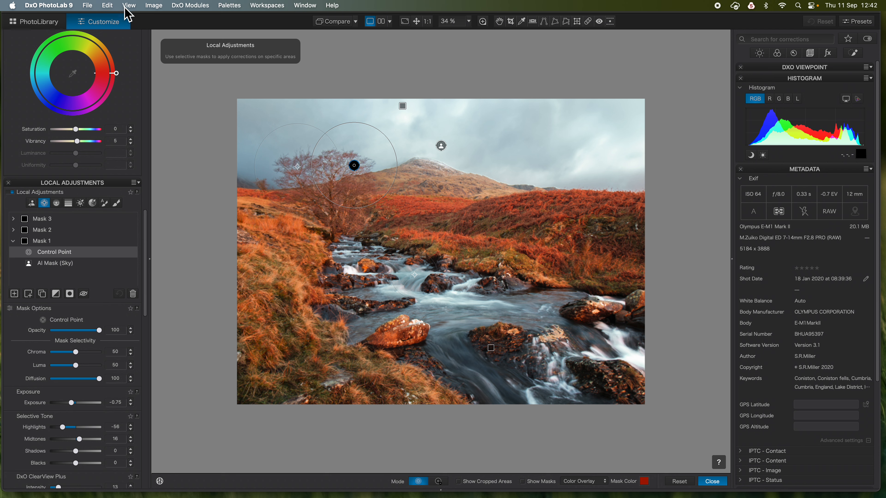
{"action": "left_click", "coordinate": [107, 6]}
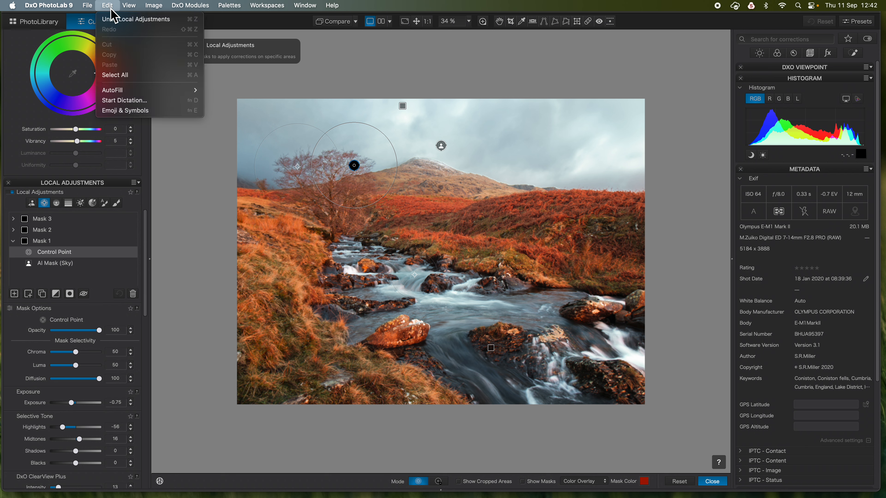
{"action": "left_click", "coordinate": [115, 25]}
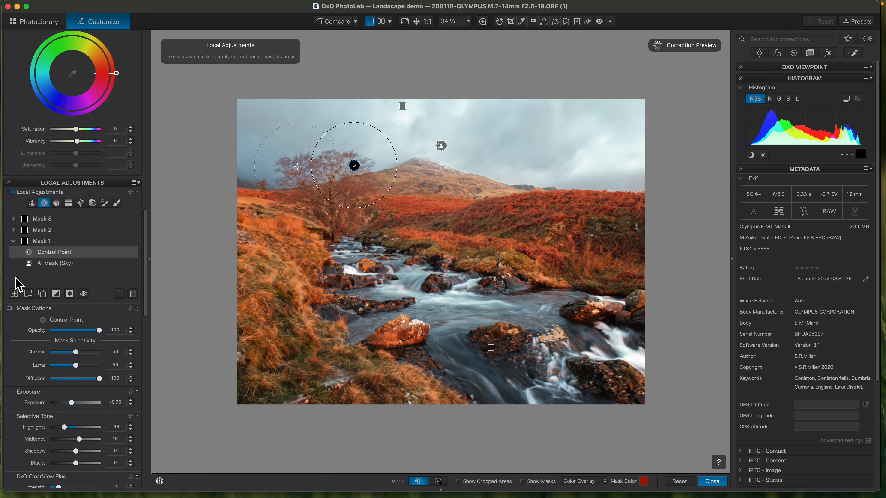
Step: Create a new mask with control points on the white water in mid-river and on the rapids at the lower right of the photo
{"action": "left_click", "coordinate": [13, 241]}
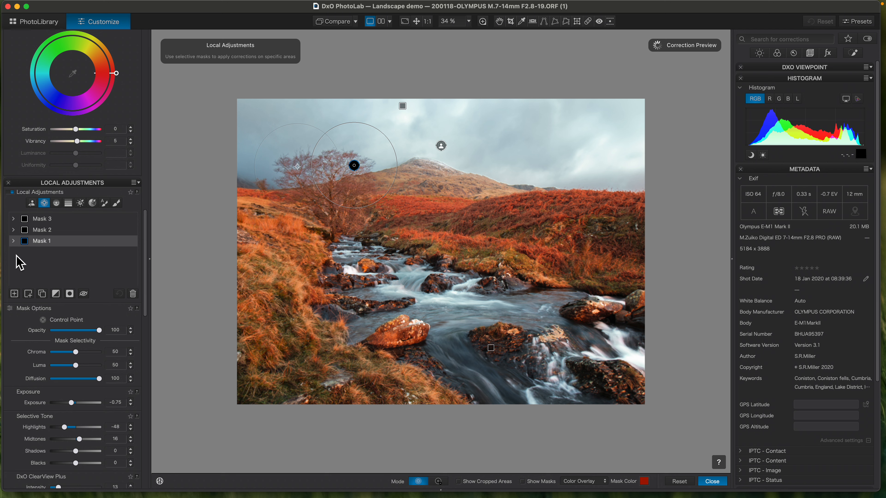
{"action": "left_click", "coordinate": [14, 294]}
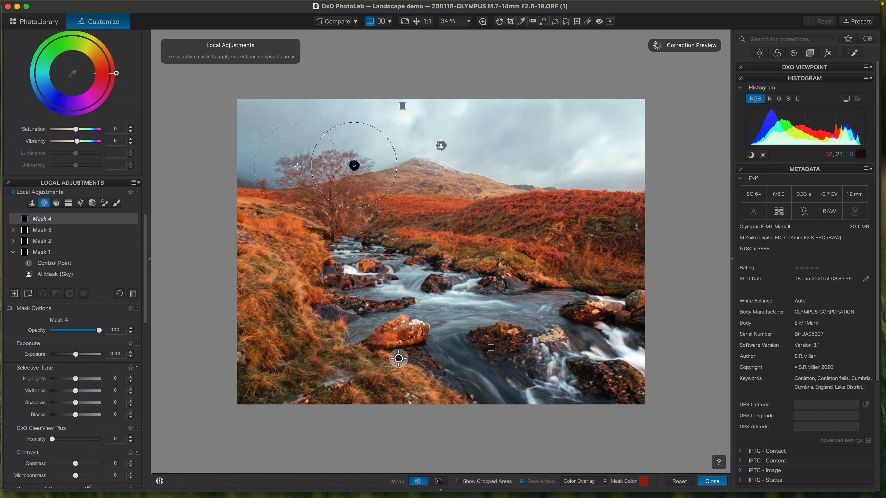
{"action": "left_click", "coordinate": [417, 280]}
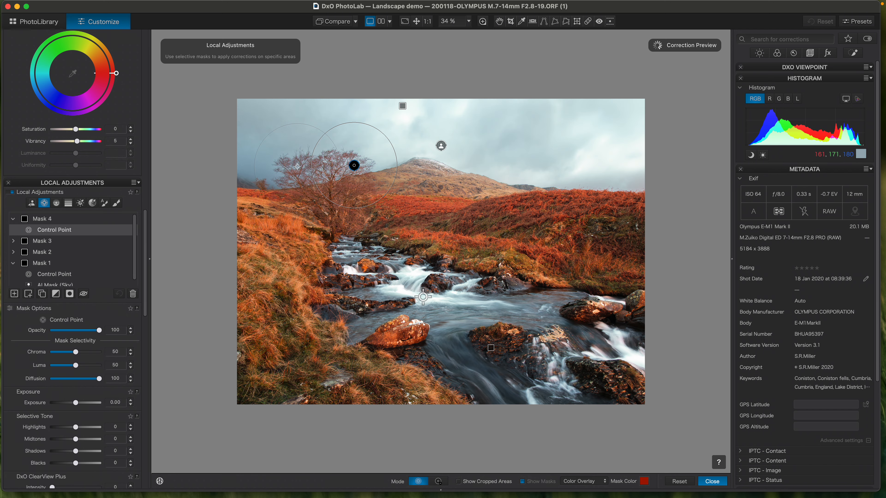
{"action": "left_click_drag", "start_coordinate": [430, 310], "coordinate": [436, 318]}
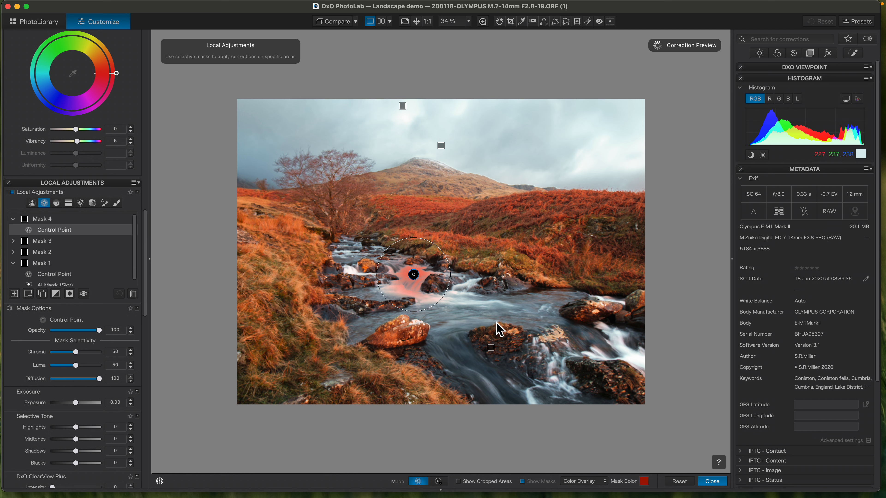
{"action": "left_click", "coordinate": [632, 356]}
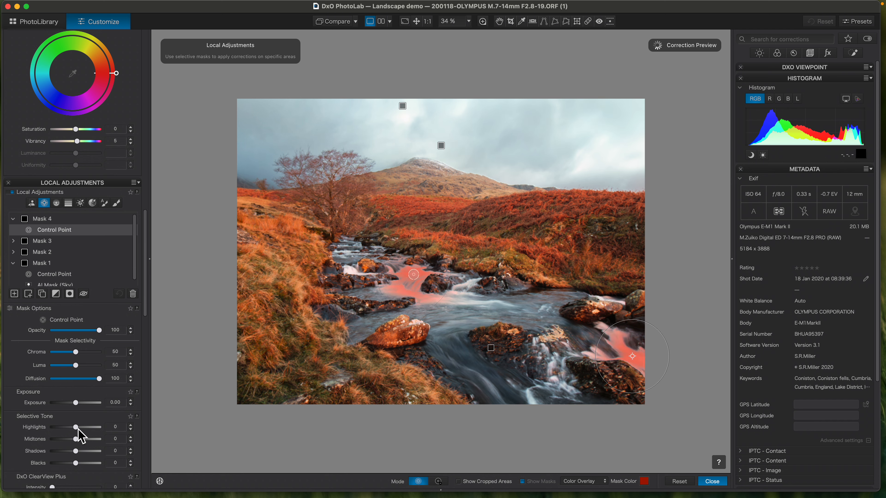
Step: Set the white-water mask's highlights to -12 and exposure to -0.20, and close the local adjustments overlay
{"action": "left_click_drag", "start_coordinate": [75, 427], "coordinate": [79, 431]}
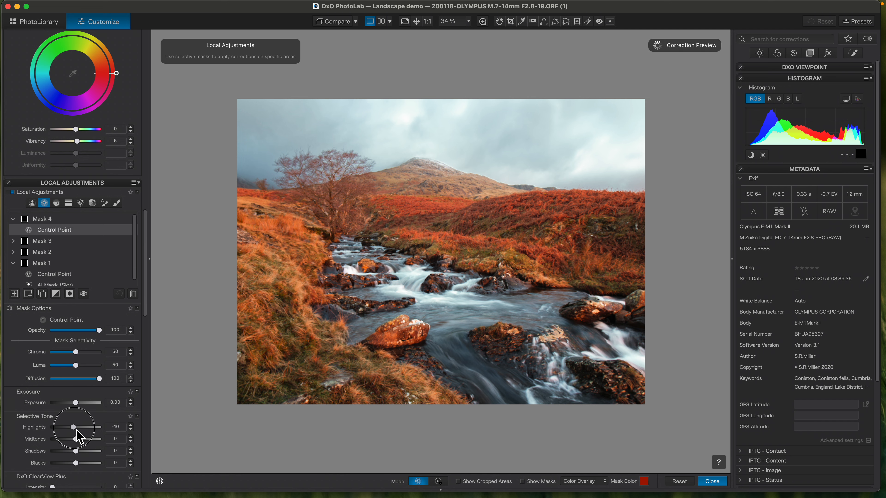
{"action": "left_click", "coordinate": [130, 404]}
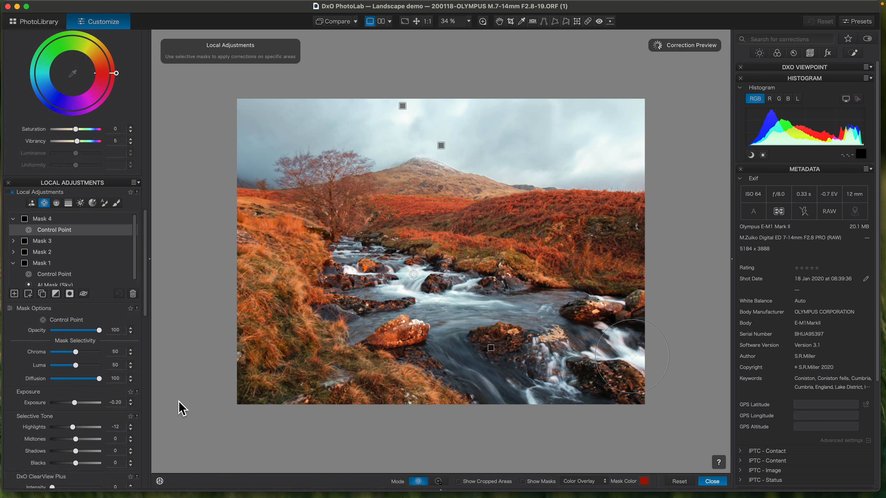
{"action": "left_click", "coordinate": [711, 482]}
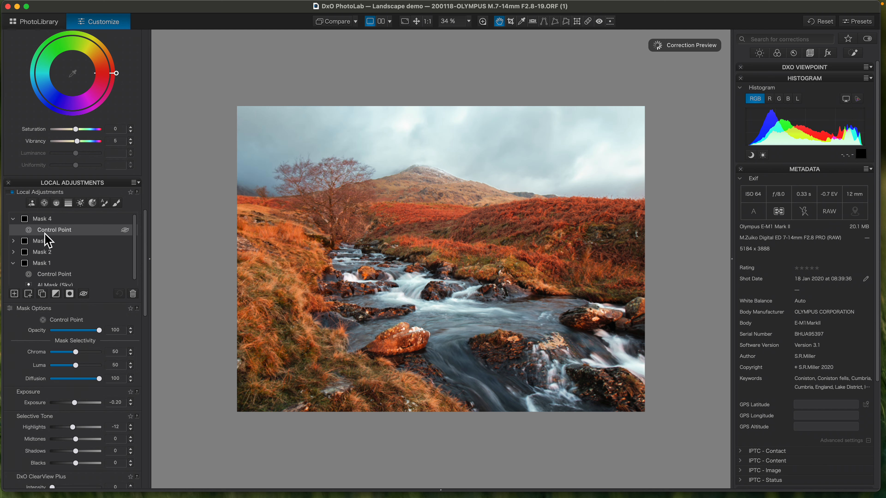
Step: Soften the white-water mask's correction to exposure -0.09 and highlights -7
{"action": "left_click_drag", "start_coordinate": [77, 404], "coordinate": [79, 405]}
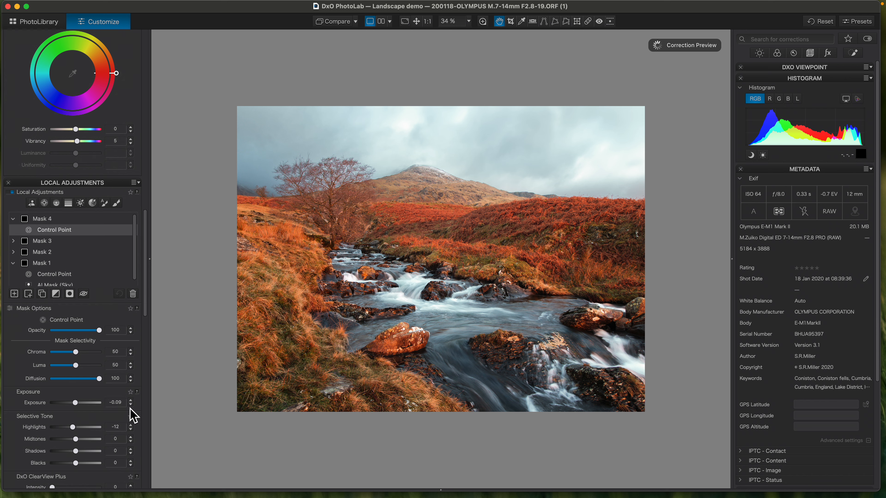
{"action": "left_click", "coordinate": [131, 426]}
{"action": "left_click", "coordinate": [132, 425]}
{"action": "left_click", "coordinate": [132, 426]}
{"action": "left_click", "coordinate": [131, 425]}
{"action": "left_click", "coordinate": [132, 425]}
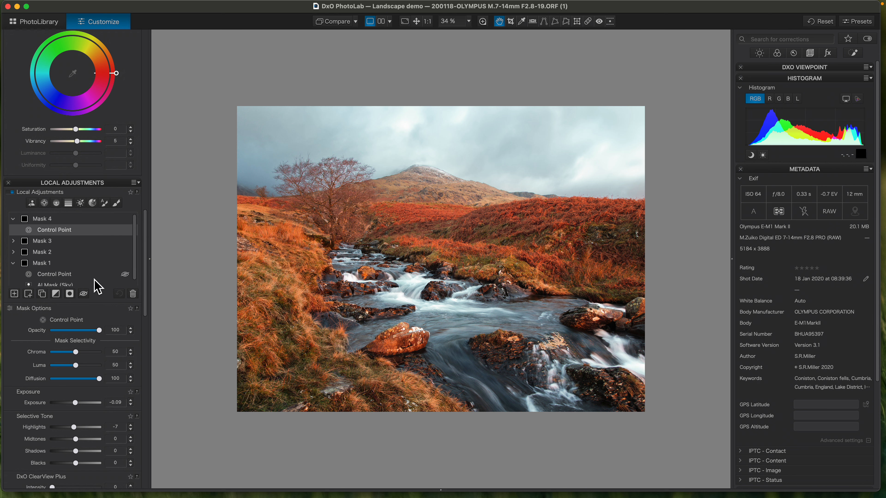
Step: Collapse the mask groups and create a new mask with three enlarged control points covering the grassy left riverbank
{"action": "left_click", "coordinate": [13, 219]}
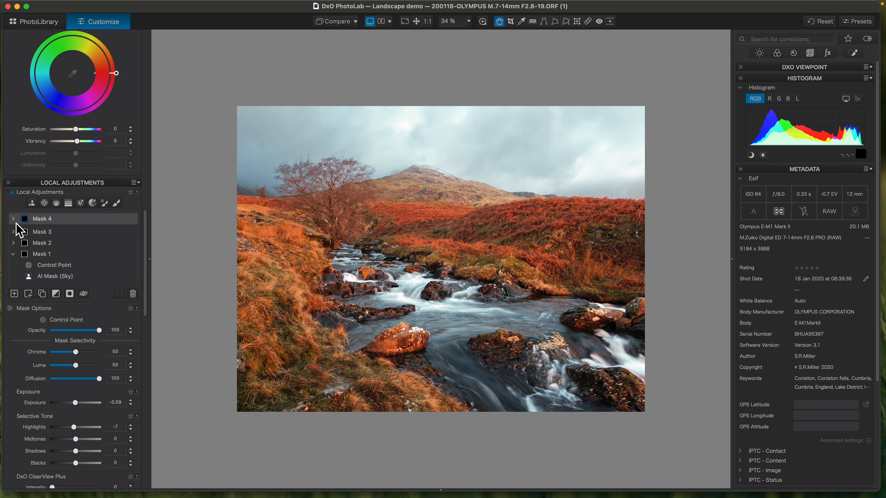
{"action": "left_click", "coordinate": [13, 252]}
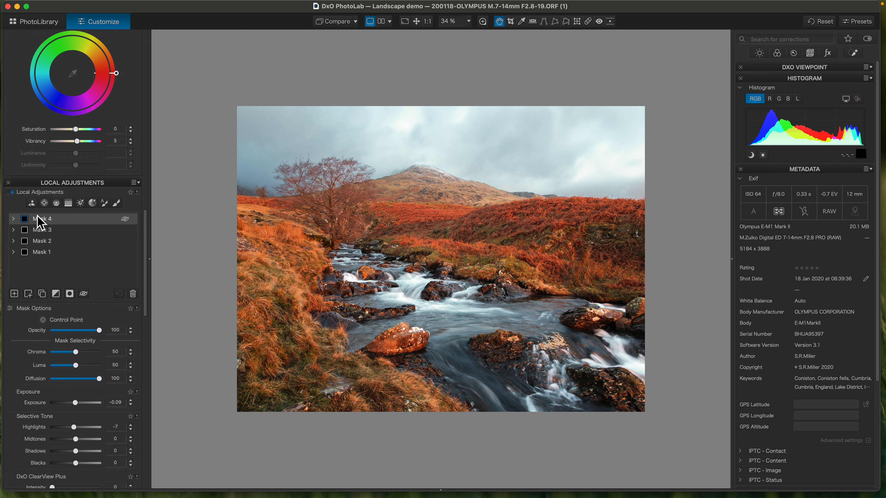
{"action": "left_click", "coordinate": [49, 272]}
{"action": "left_click", "coordinate": [14, 294]}
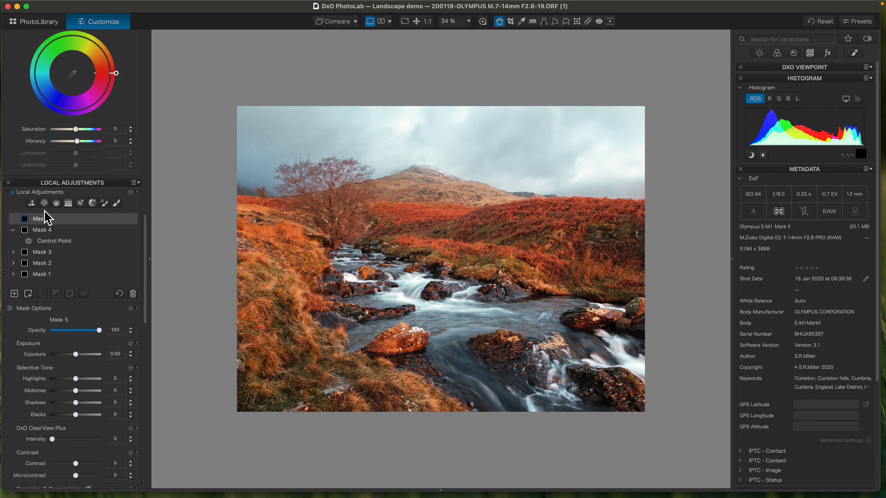
{"action": "left_click", "coordinate": [44, 203]}
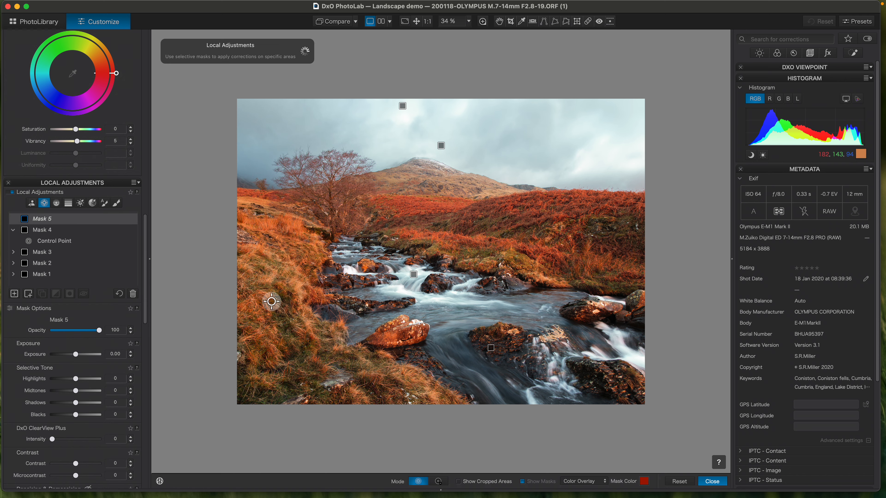
{"action": "left_click", "coordinate": [267, 268]}
{"action": "left_click_drag", "start_coordinate": [284, 307], "coordinate": [295, 333]}
{"action": "left_click_drag", "start_coordinate": [266, 269], "coordinate": [261, 255]}
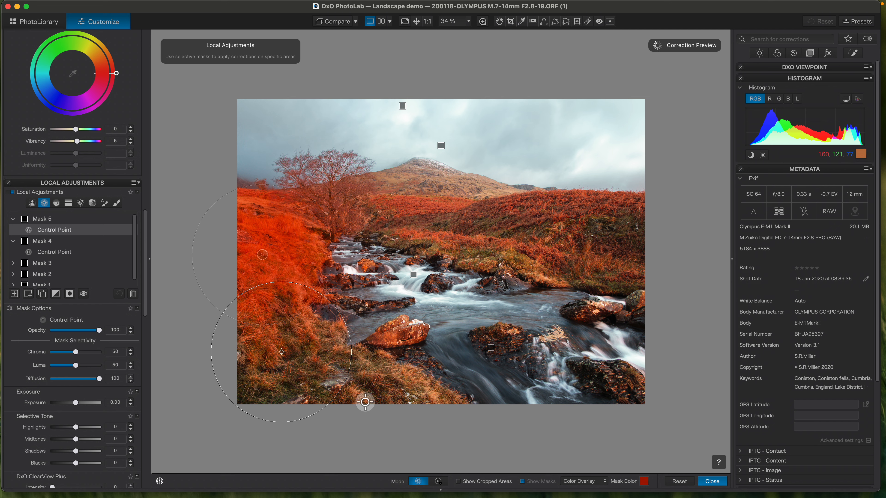
{"action": "left_click", "coordinate": [367, 394]}
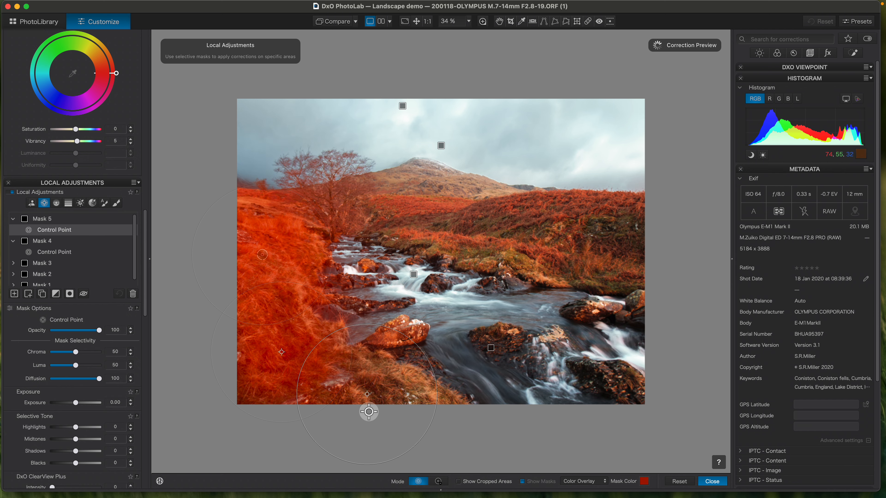
Step: Set the riverbank mask's midtones to -9 and exposure to -0.20, close local adjustments and collapse the mask groups
{"action": "left_click_drag", "start_coordinate": [134, 272], "coordinate": [154, 347]}
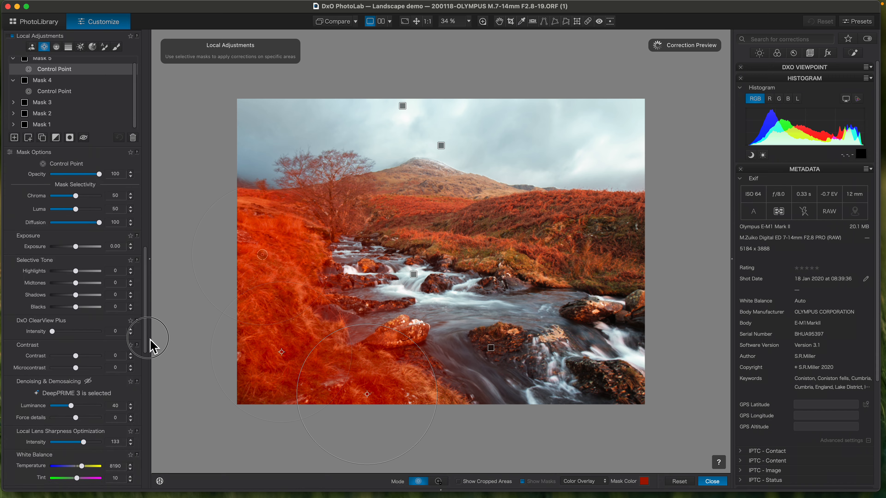
{"action": "left_click", "coordinate": [42, 64]}
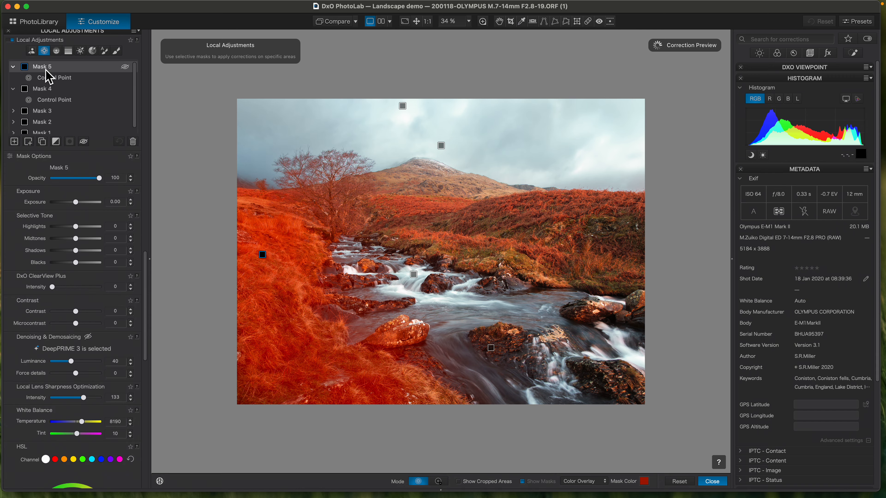
{"action": "left_click_drag", "start_coordinate": [77, 242], "coordinate": [77, 246]}
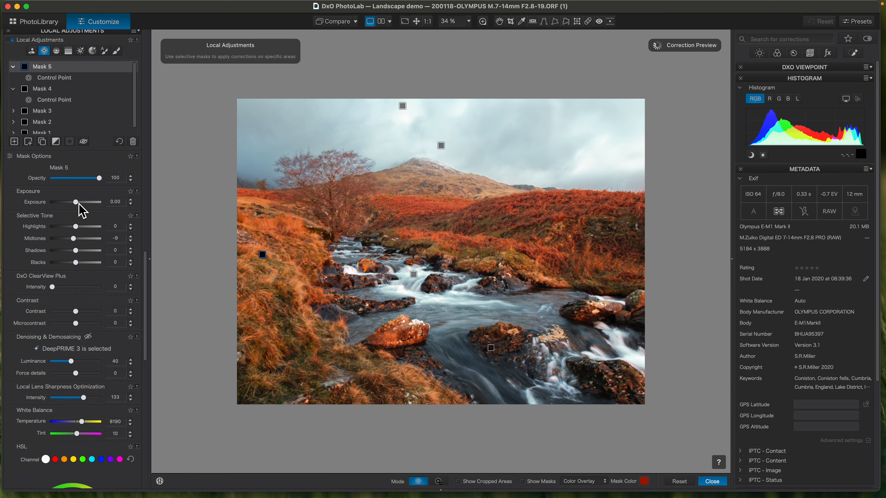
{"action": "left_click", "coordinate": [131, 205]}
{"action": "left_click", "coordinate": [711, 482]}
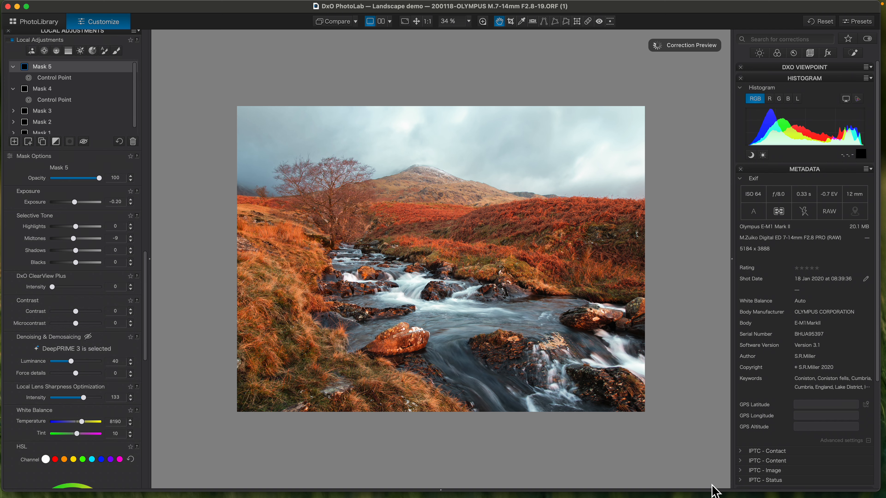
{"action": "left_click", "coordinate": [13, 89]}
{"action": "left_click", "coordinate": [13, 67]}
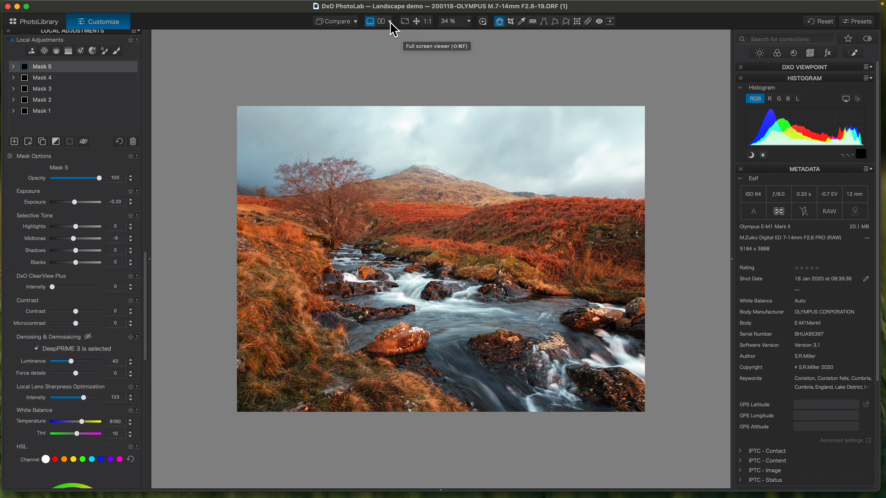
Step: Compare the edited photo with its uncorrected version
{"action": "left_click", "coordinate": [340, 27]}
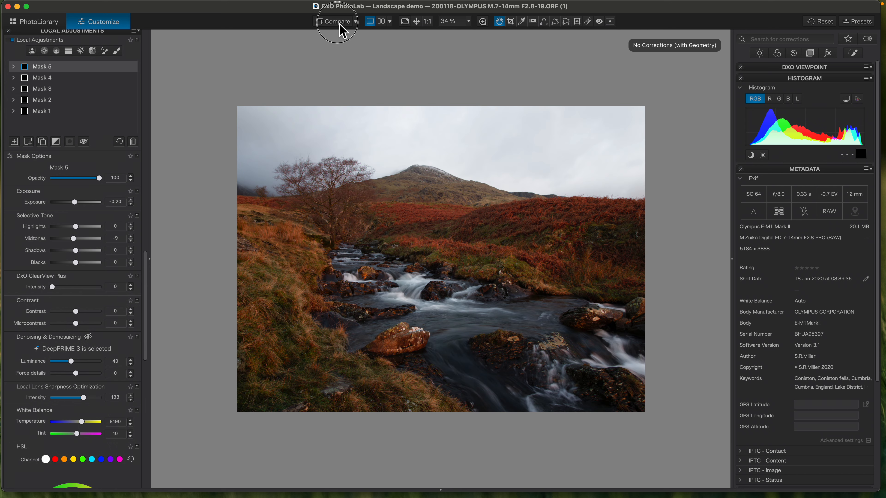
{"action": "left_click", "coordinate": [338, 25]}
{"action": "left_click", "coordinate": [336, 24]}
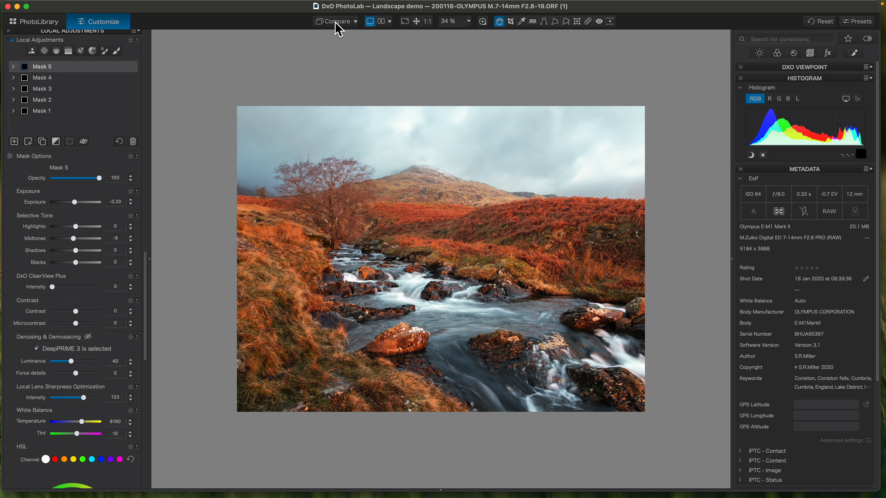
{"action": "left_click", "coordinate": [334, 24]}
{"action": "scroll", "coordinate": [392, 337], "scroll_direction": "down", "scroll_amount": 2}
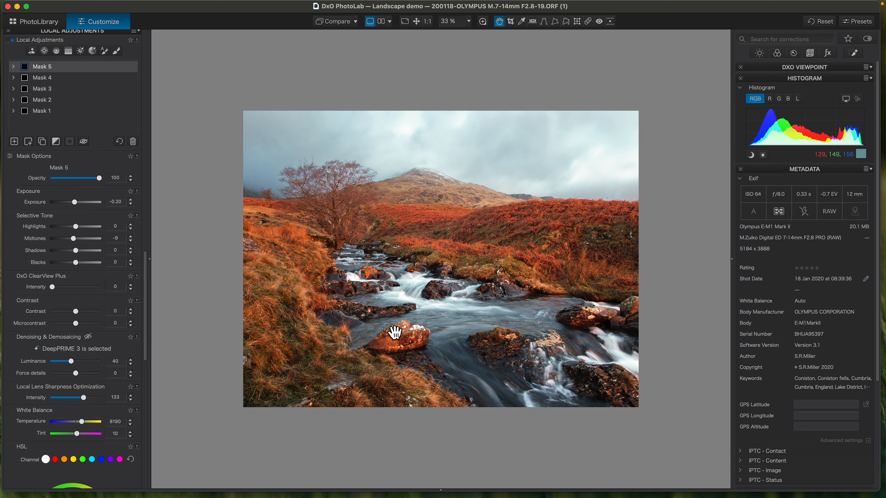
{"action": "scroll", "coordinate": [377, 331], "scroll_direction": "up", "scroll_amount": 4}
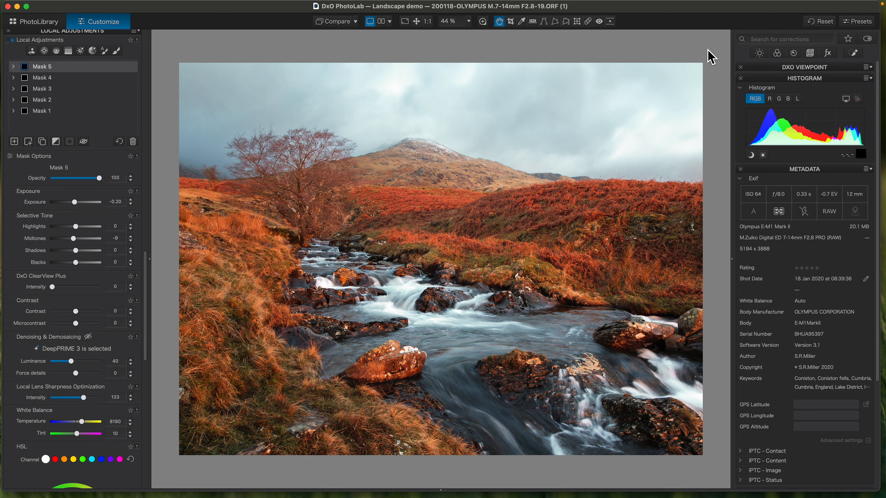
{"action": "mouse_move", "coordinate": [753, 4]}
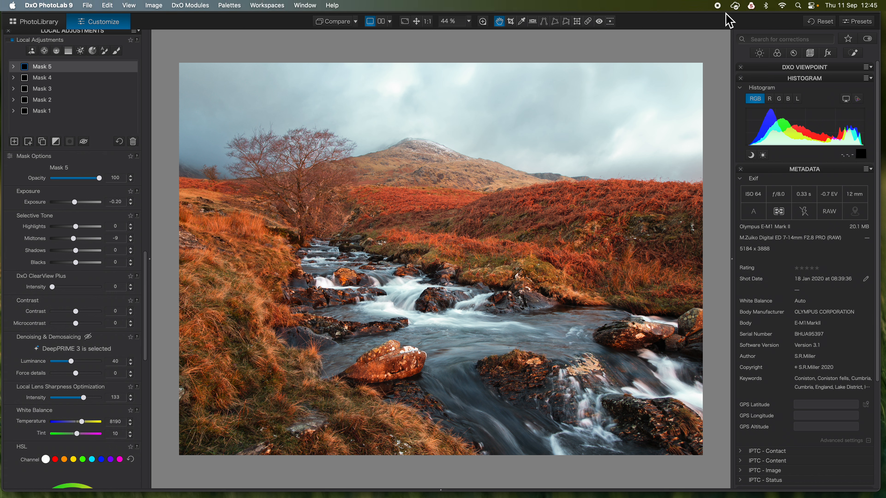